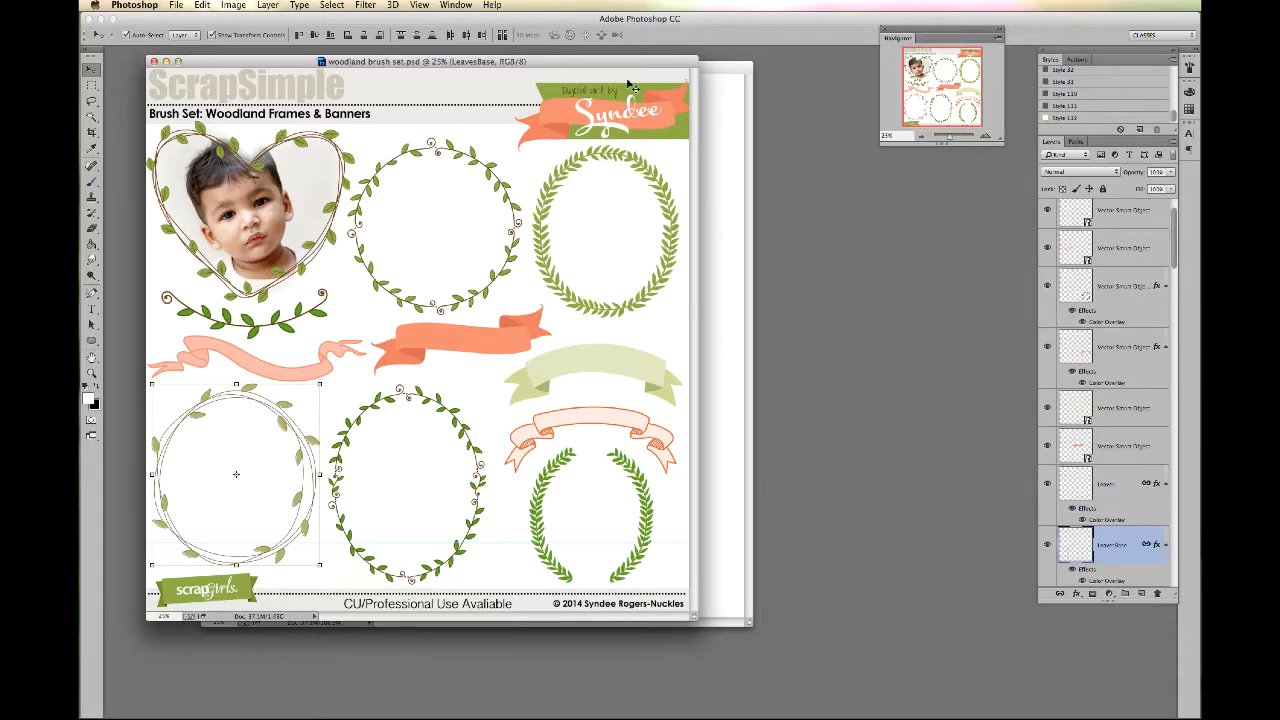
Bring the Untitled-1 document to the front and hide and reshow the clipped photo to examine the grey heart mask beneath it
mouse_move(651, 61)
left_mouse_down()
mouse_move(661, 113)
mouse_move(669, 99)
left_mouse_up()
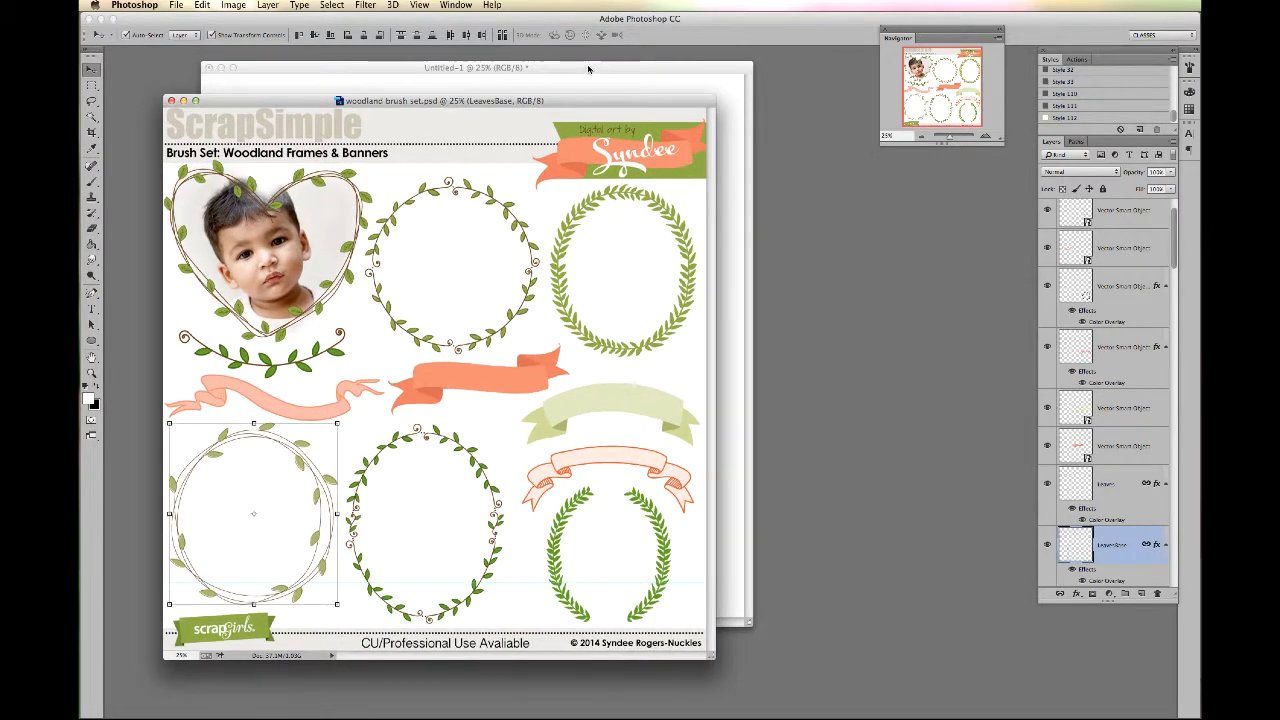
left_click_drag(588, 69, 591, 81)
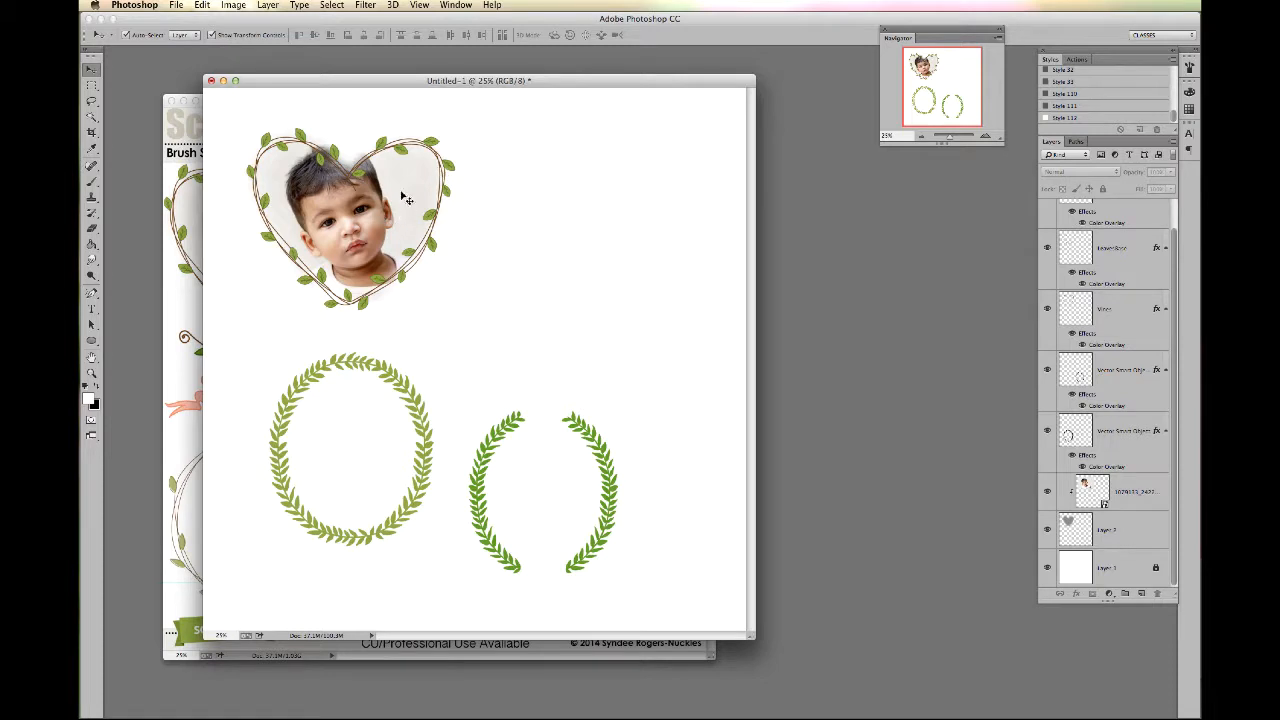
mouse_move(401, 196)
left_mouse_down()
mouse_move(415, 179)
mouse_move(402, 182)
left_mouse_up()
left_click(1047, 491)
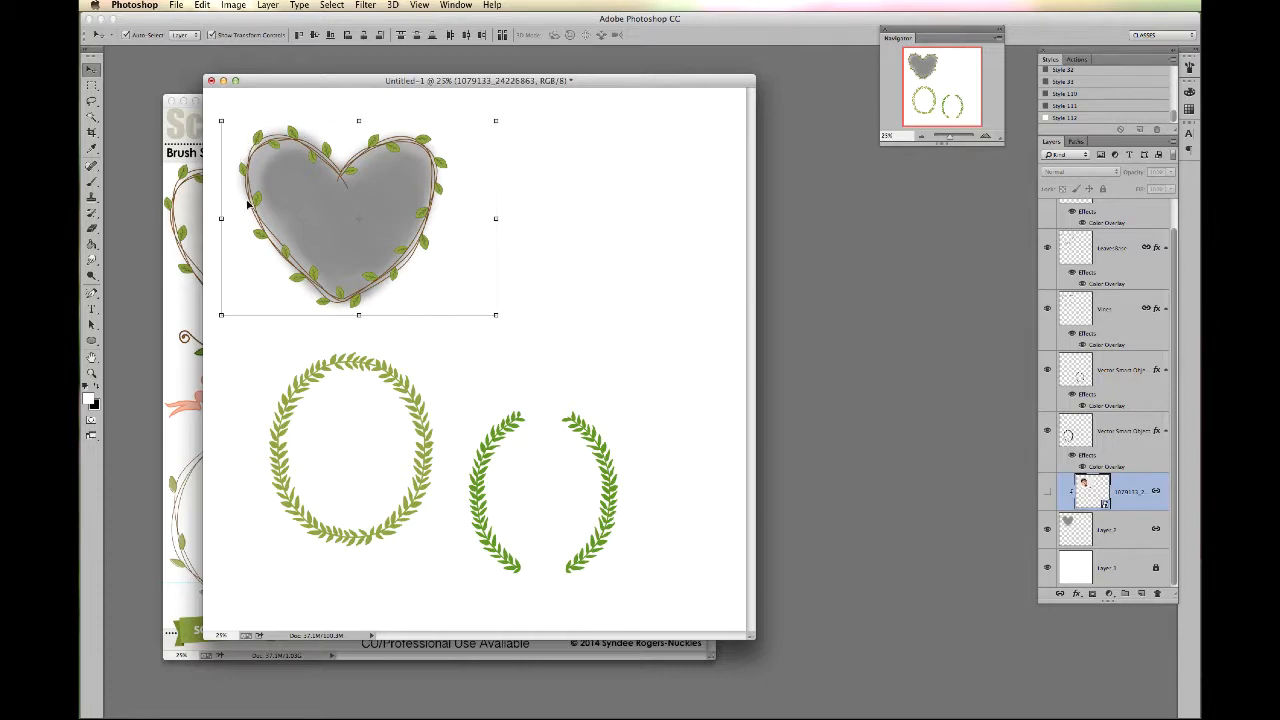
left_click(1048, 491)
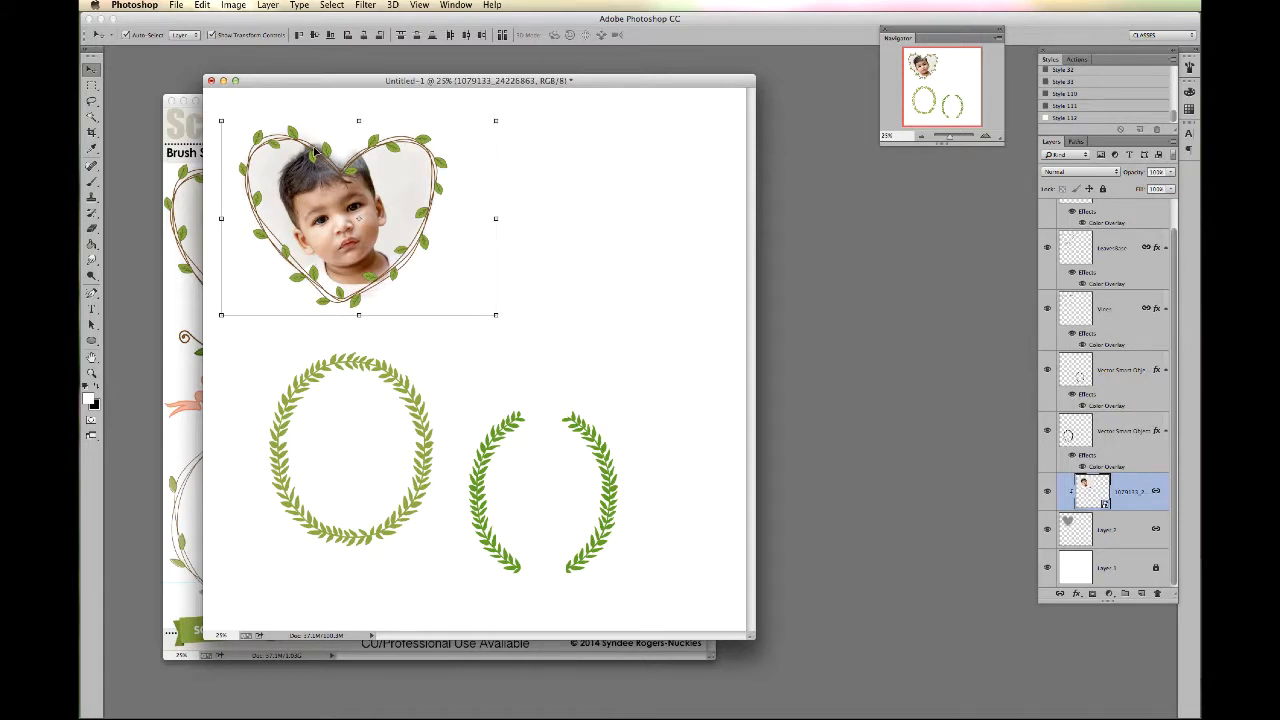
left_click_drag(437, 84, 446, 80)
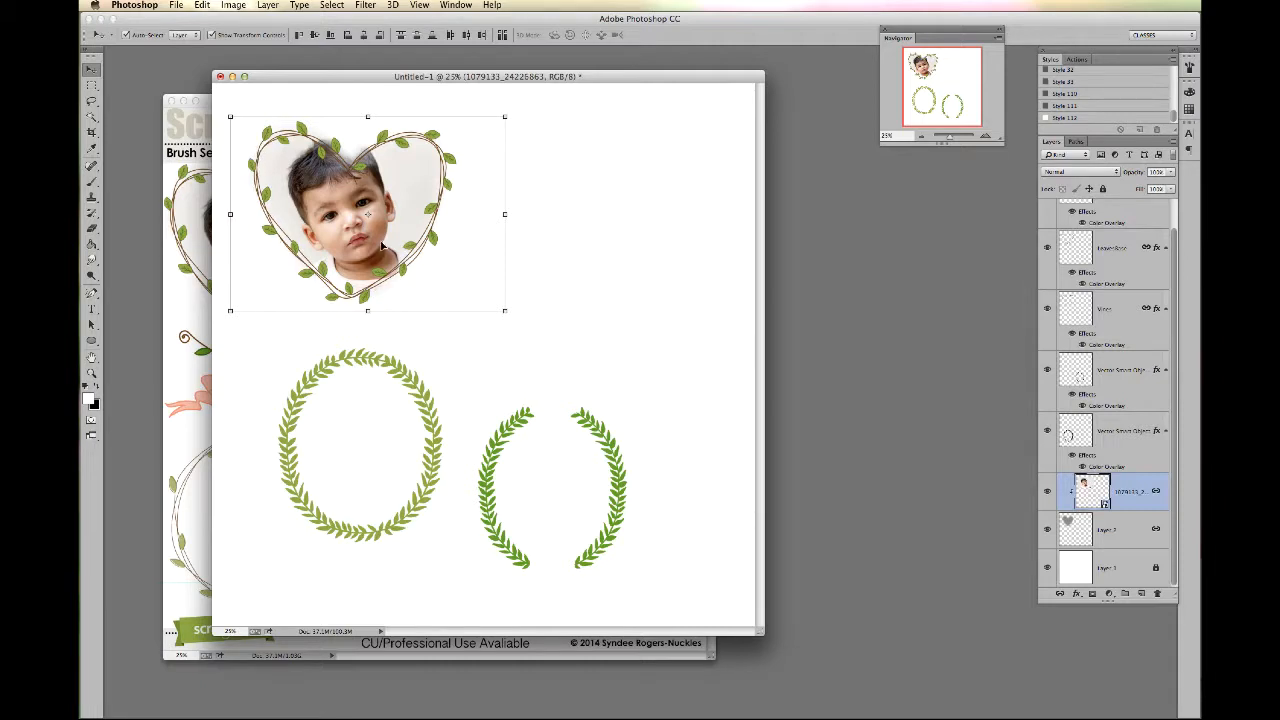
left_click_drag(396, 171, 390, 173)
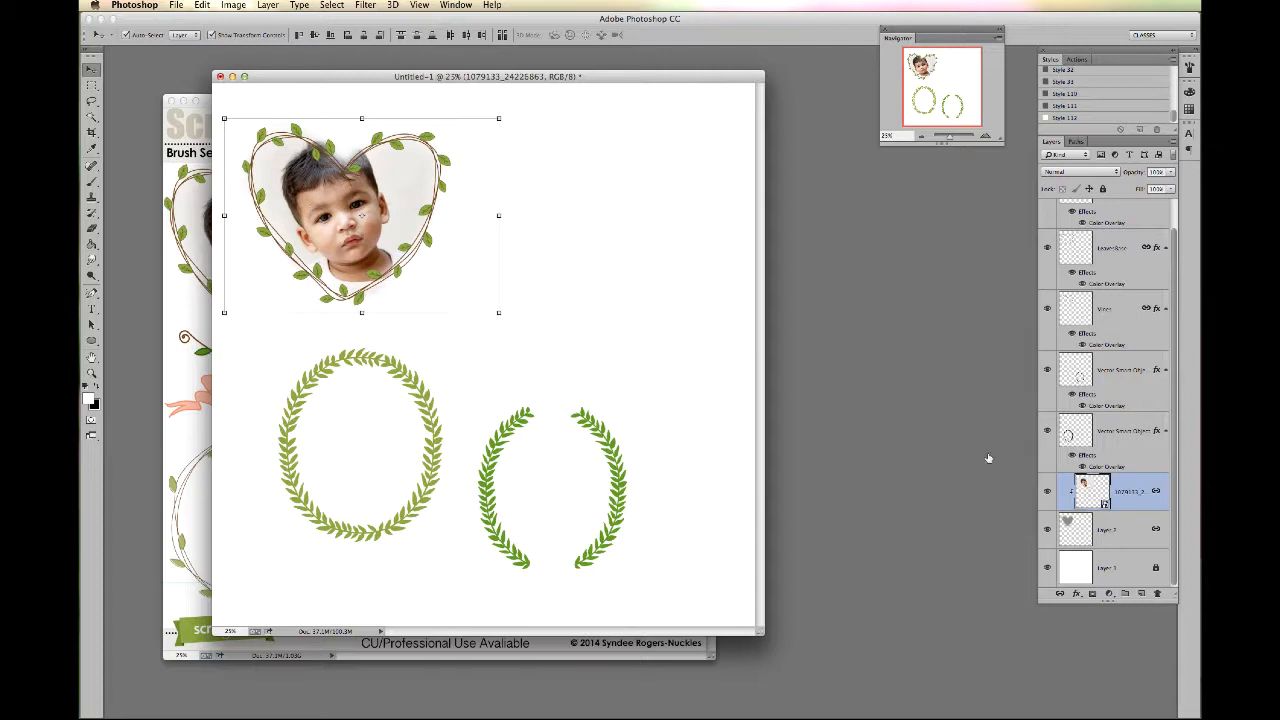
left_click(1048, 492)
left_click(1048, 492)
Duplicate the leafy heart with its photo beside the original, and delete the copied photo and grey mask layers
left_click_drag(447, 163, 688, 172)
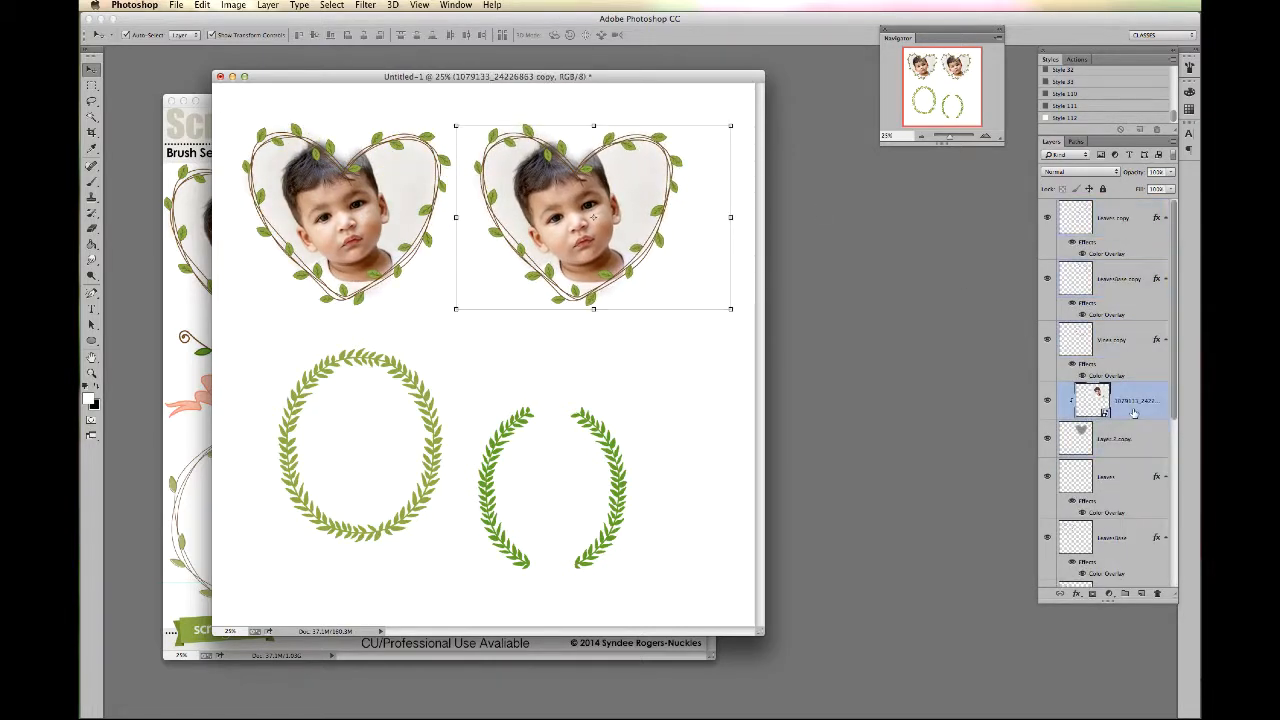
key("BackSpace")
key("BackSpace")
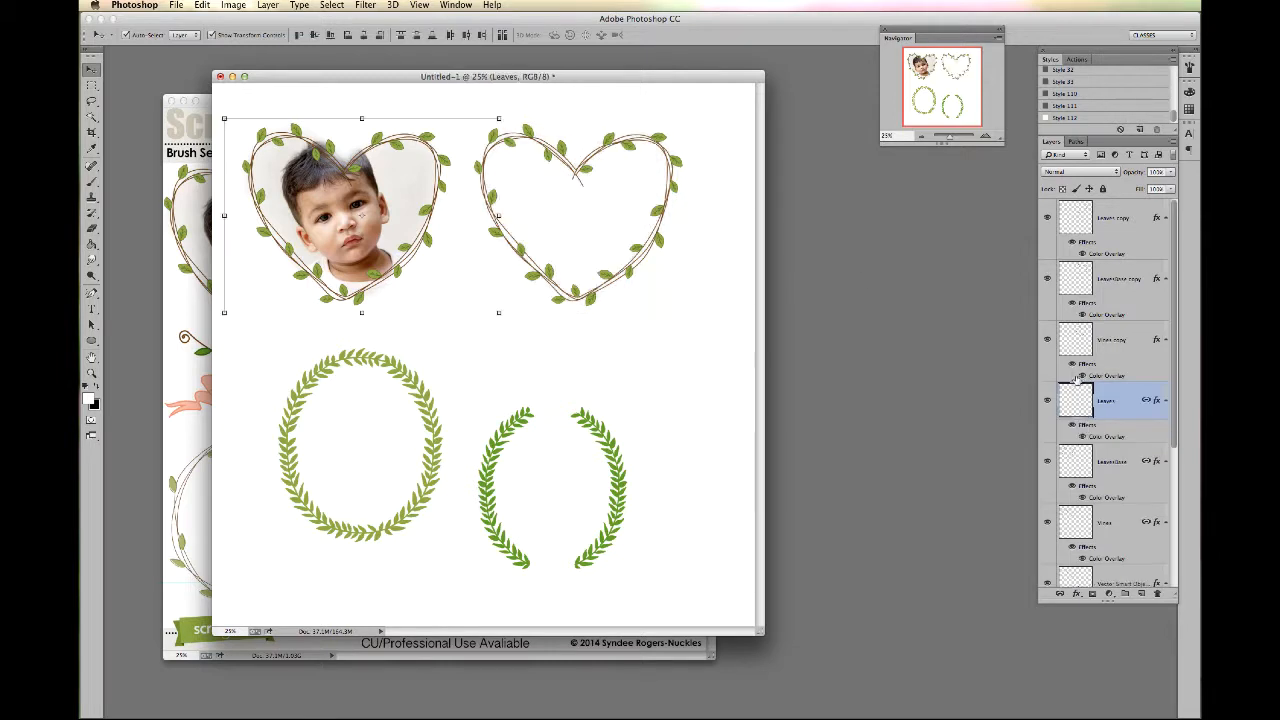
Link the Leaves copy, LeavesBase copy and Vines copy layers and shift the duplicated heart frame slightly away from the original
left_click_drag(611, 144, 618, 144)
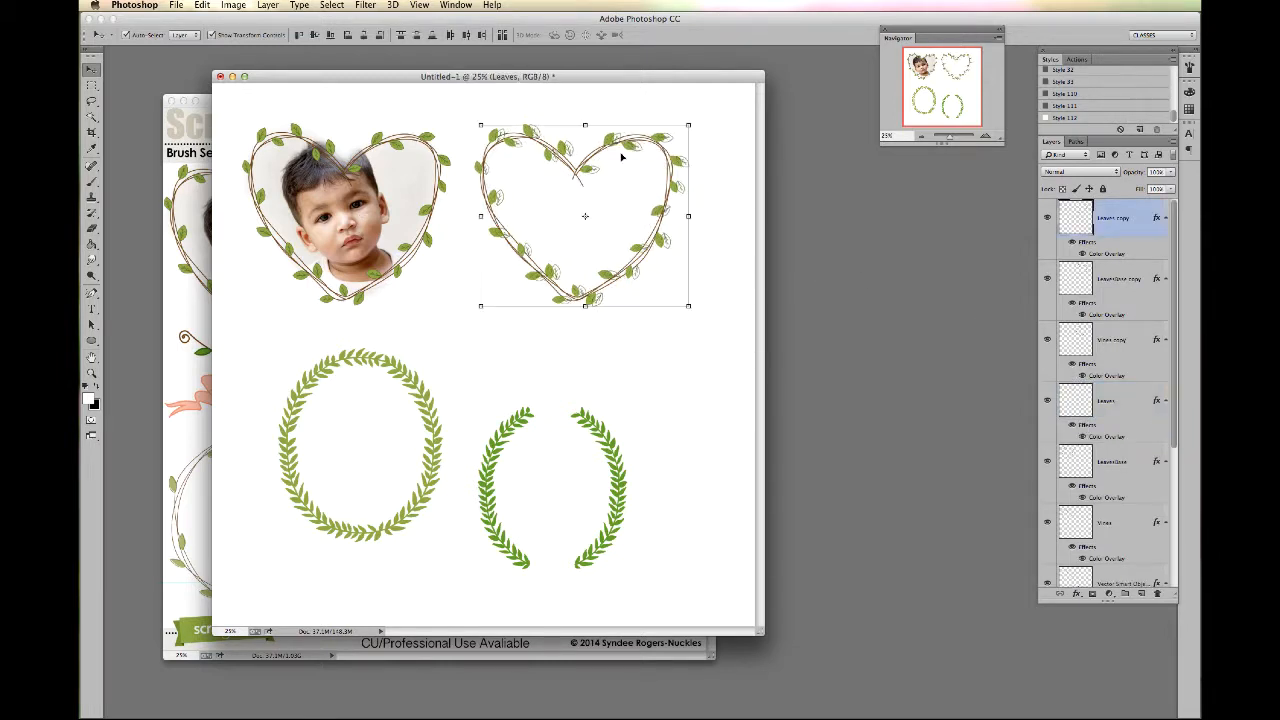
key("super+z")
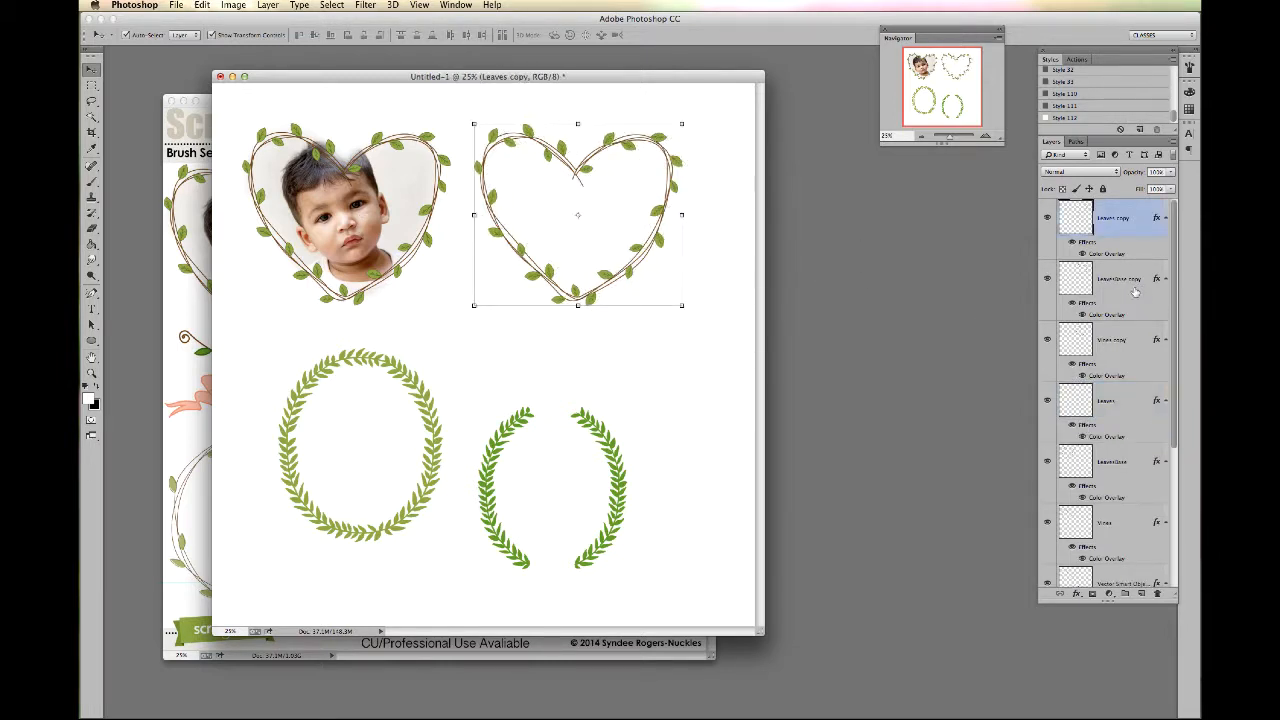
left_click(1133, 287, "shift")
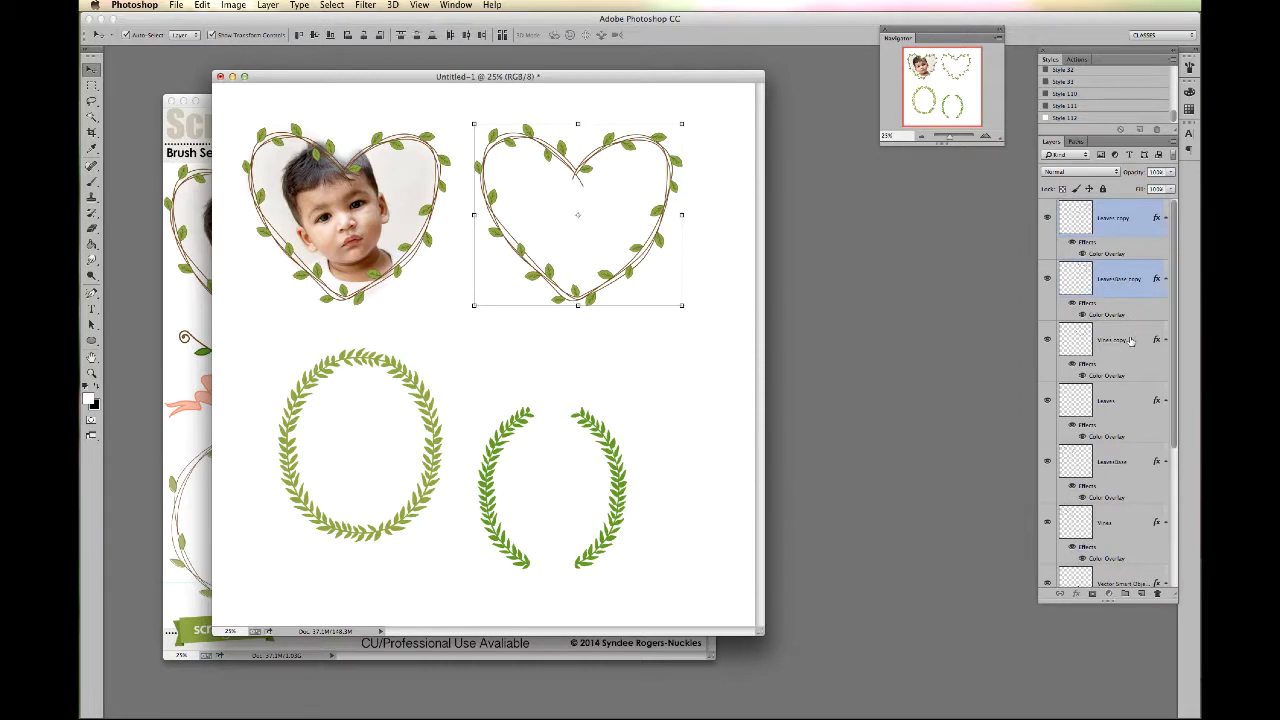
left_click(1128, 342, "shift")
left_click(1060, 593)
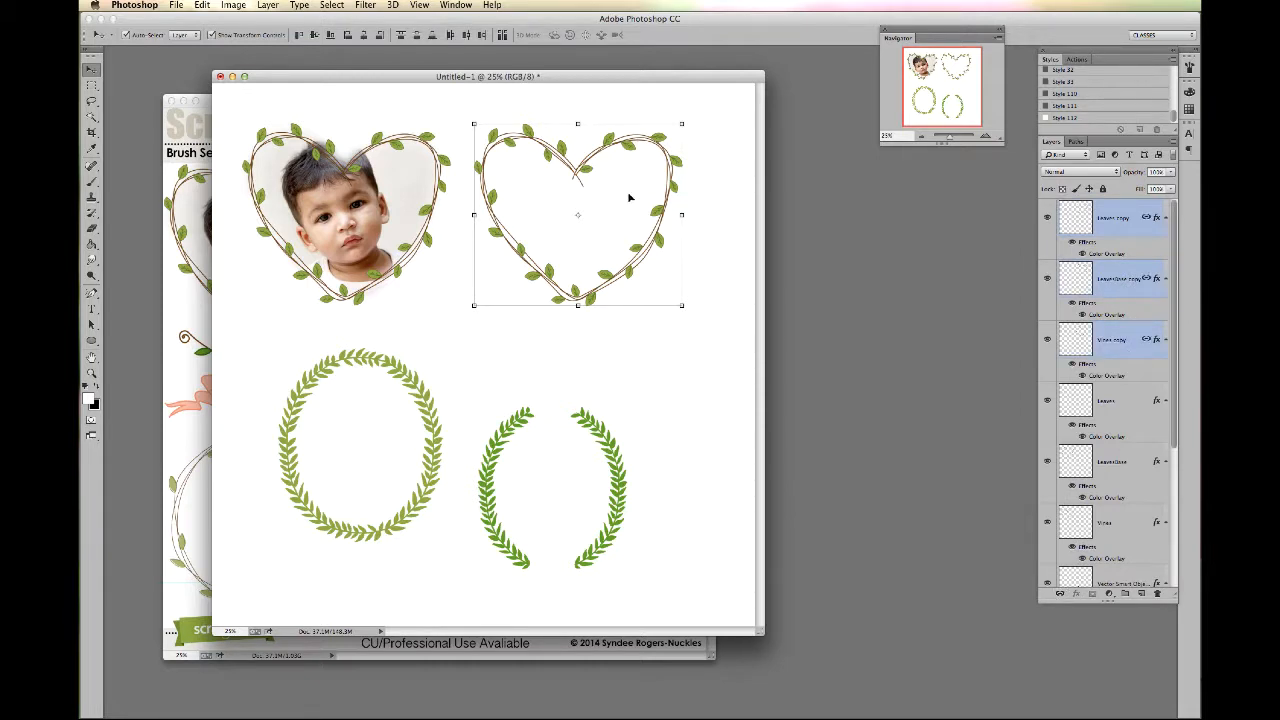
left_click_drag(629, 156, 645, 147)
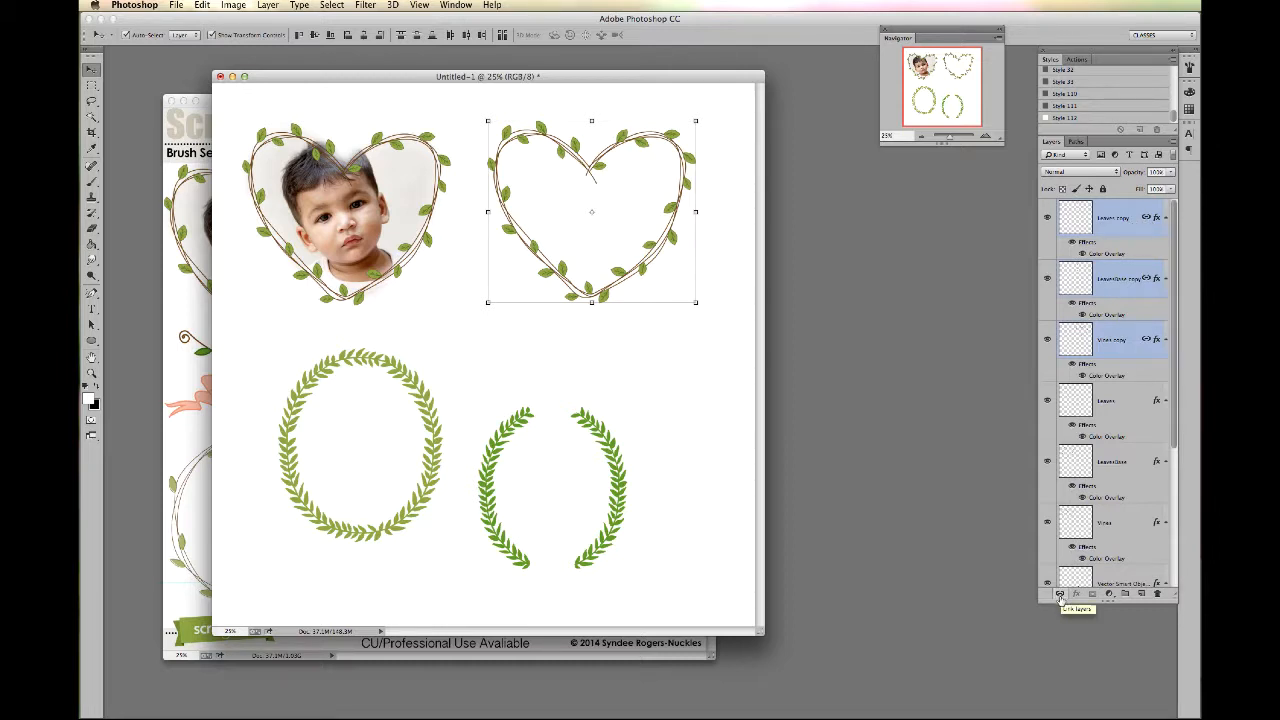
left_click_drag(643, 144, 649, 143)
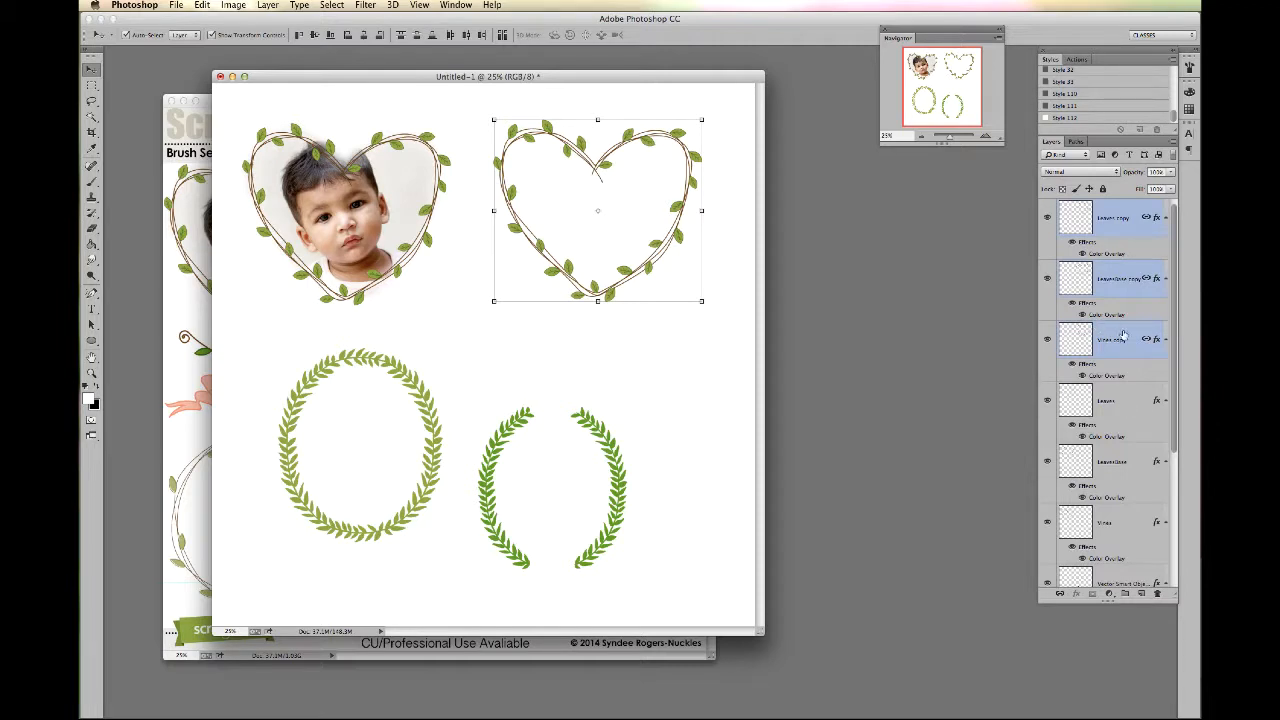
Add a new empty layer between the LeavesBase copy and Vines copy layers of the duplicated heart
left_click(1125, 405)
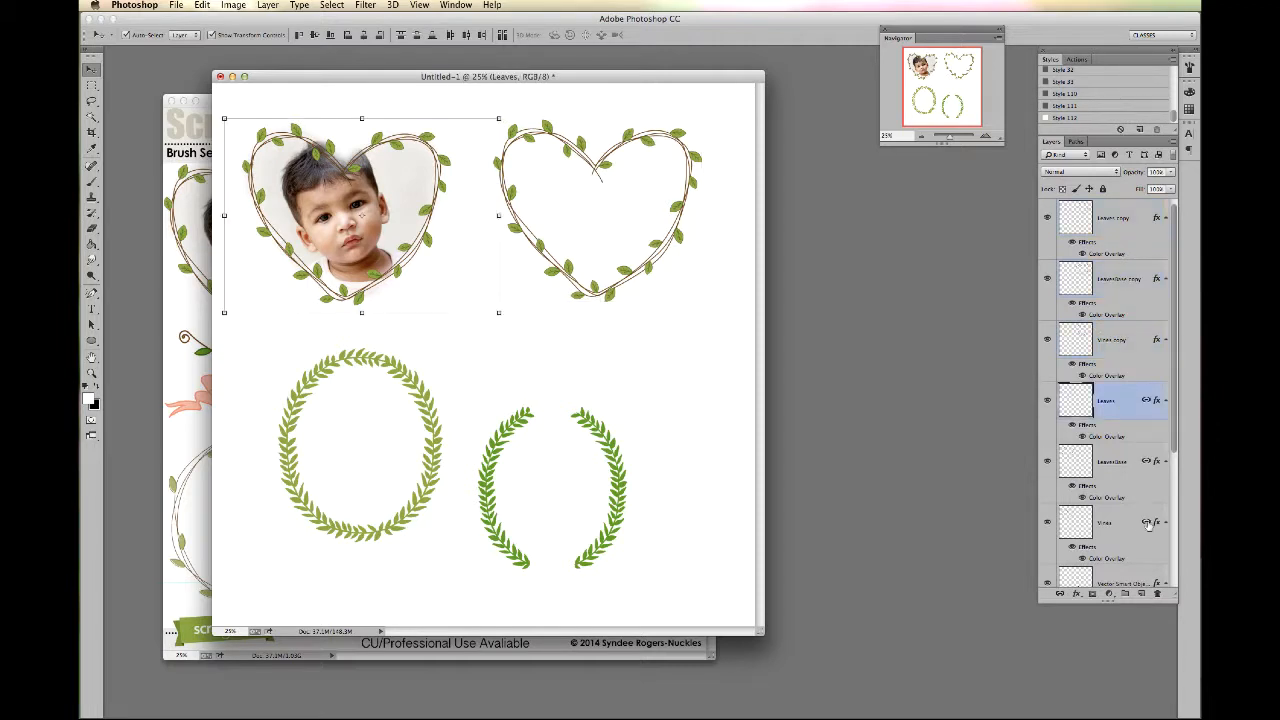
left_click(676, 213)
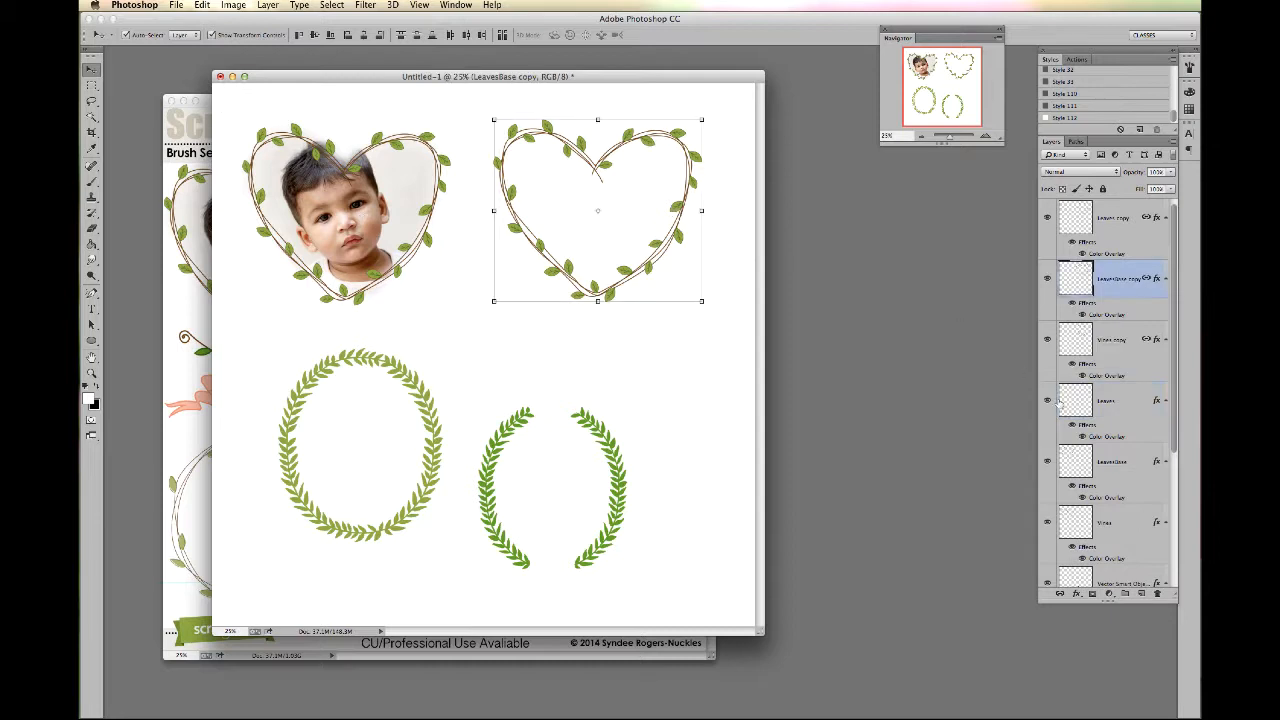
left_click(1142, 594)
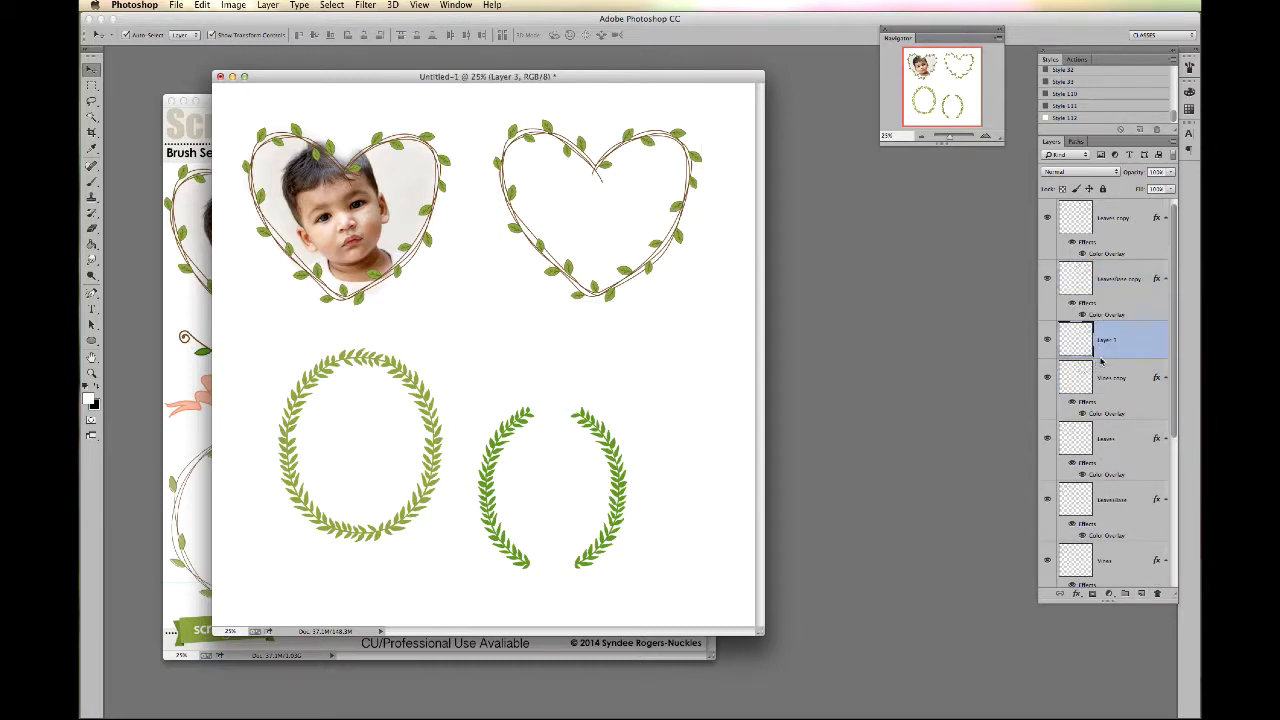
left_click(1048, 340)
left_click(1048, 340)
left_click_drag(704, 78, 730, 75)
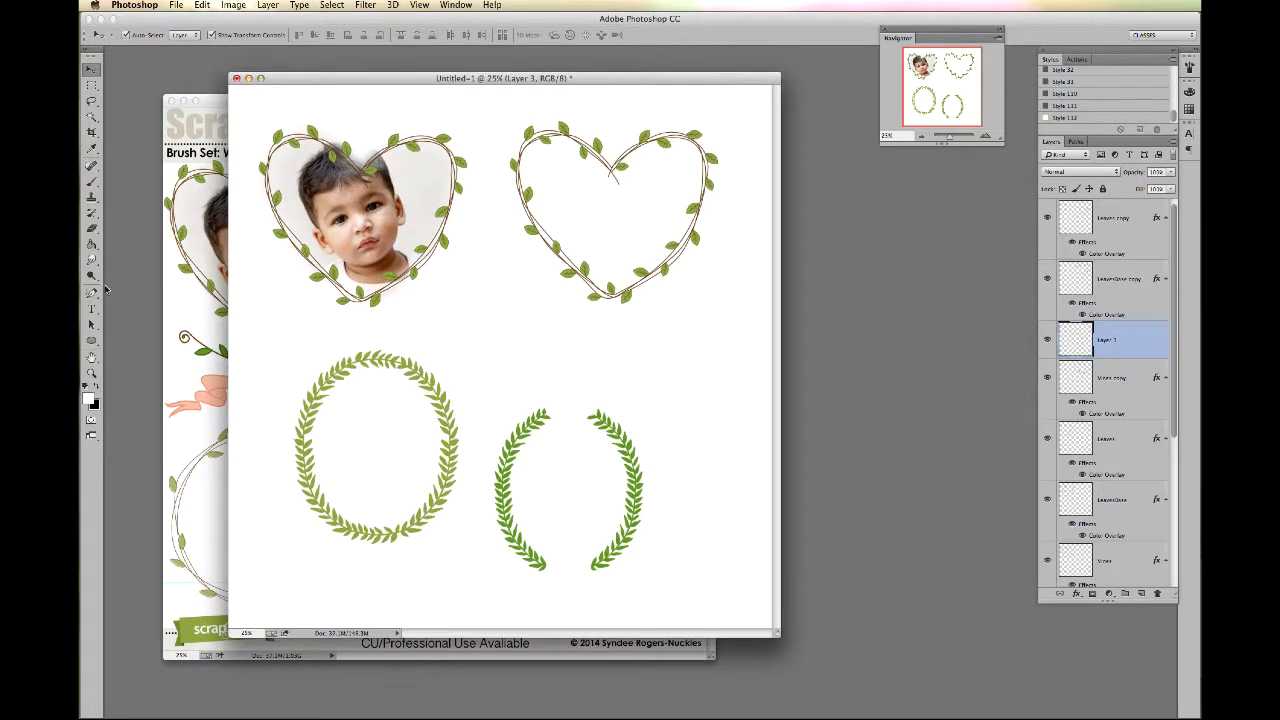
Set the foreground colour to medium grey, 757575
left_click(96, 387)
left_click(88, 401)
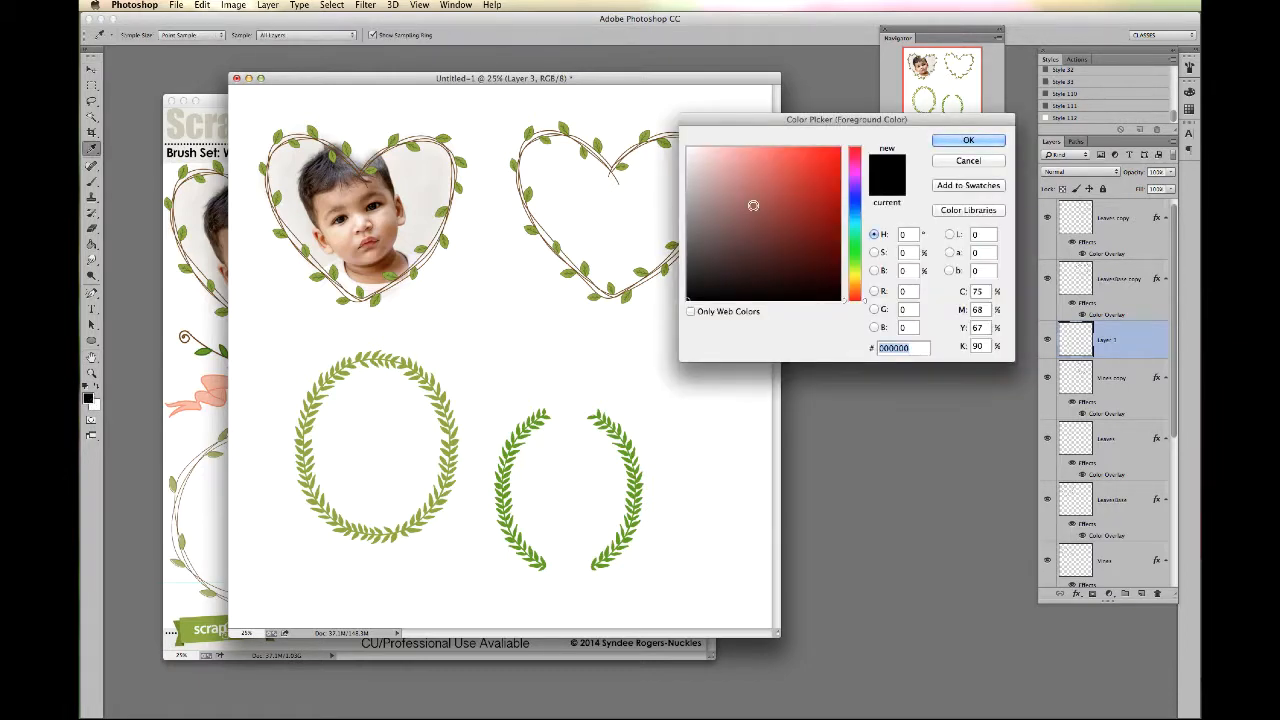
left_click_drag(754, 206, 683, 231)
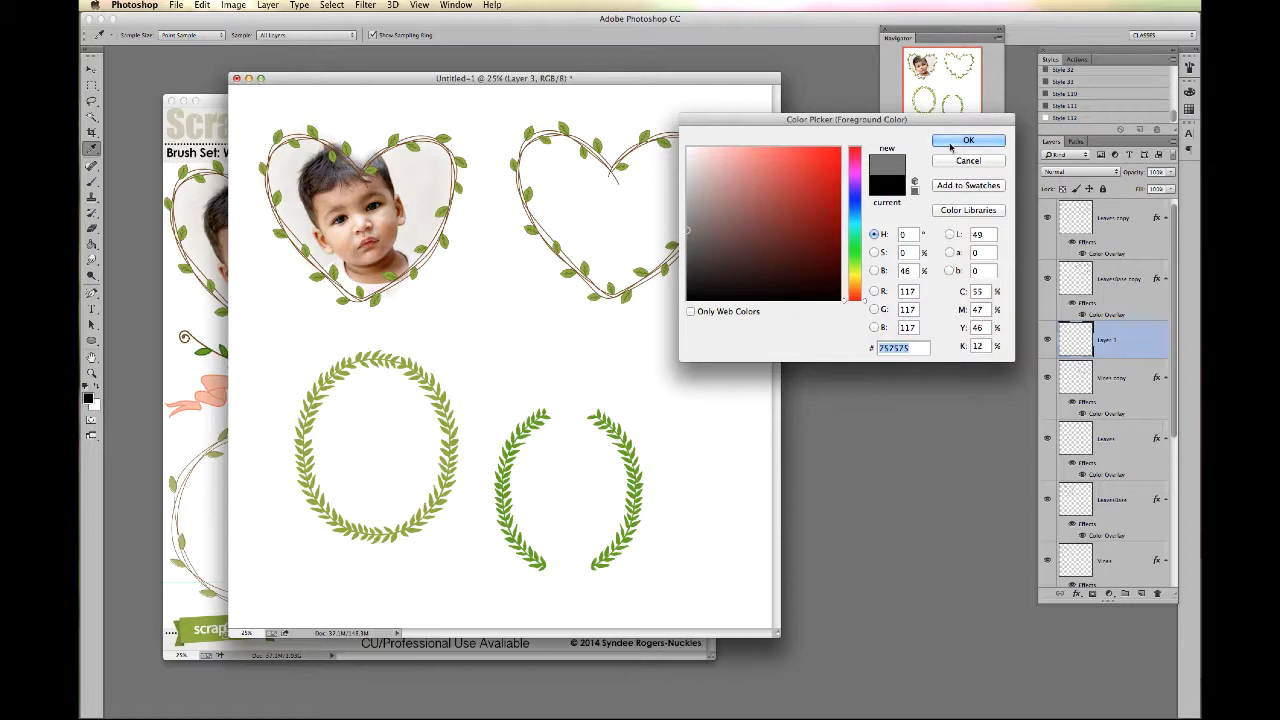
left_click(968, 140)
Choose the Brush tool with the Soft Mechanical 300 pixels preset
key("v")
left_click(89, 181)
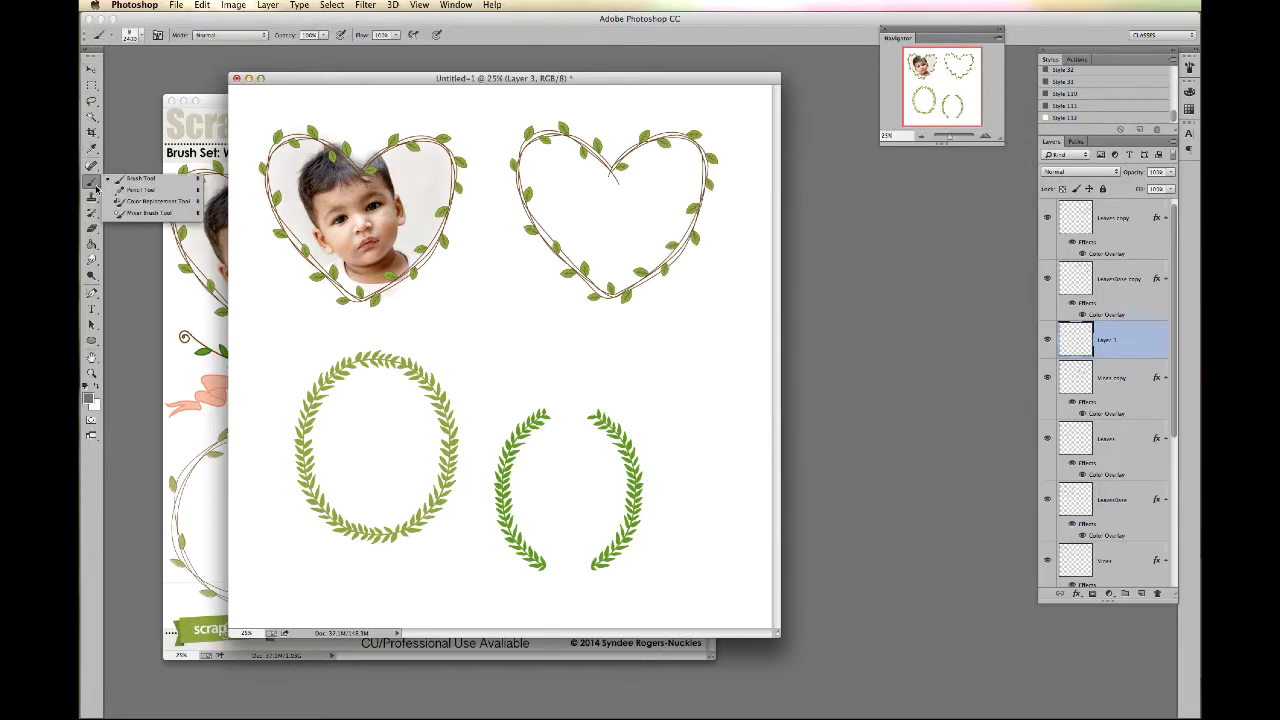
left_click(91, 185)
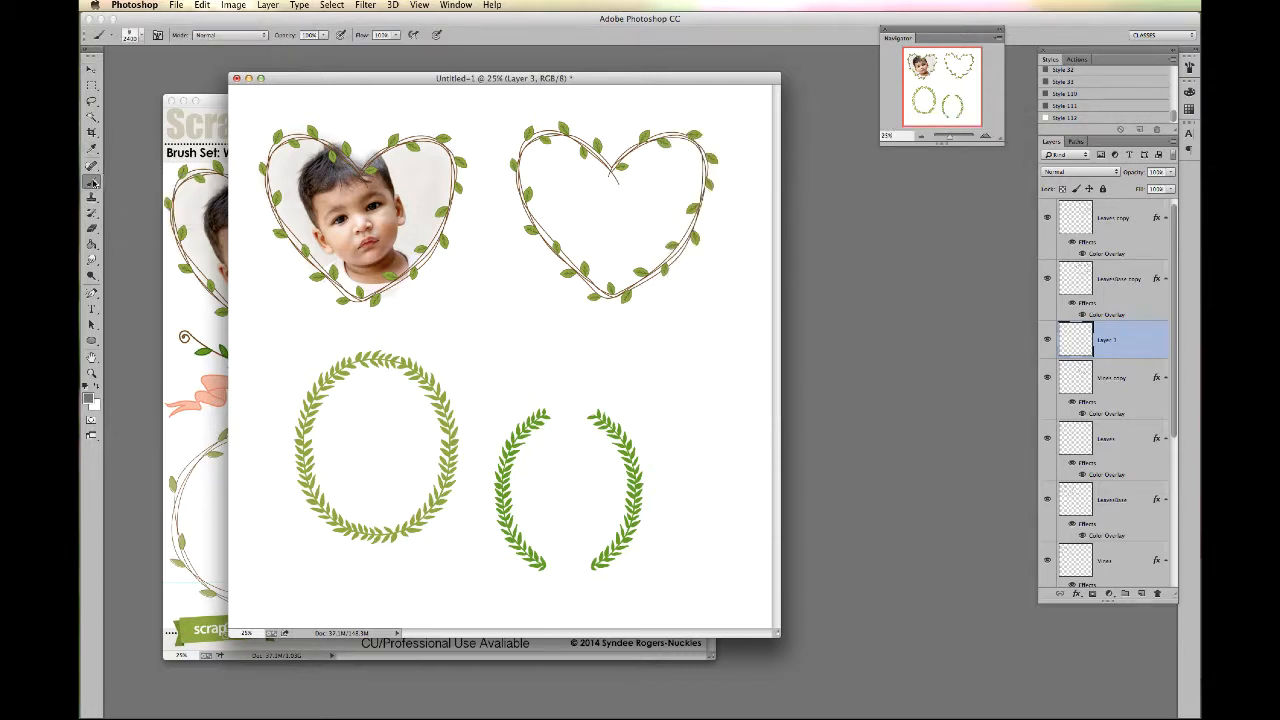
left_click(143, 35)
mouse_move(300, 350)
left_mouse_down()
mouse_move(302, 122)
mouse_move(296, 165)
mouse_move(298, 146)
left_mouse_up()
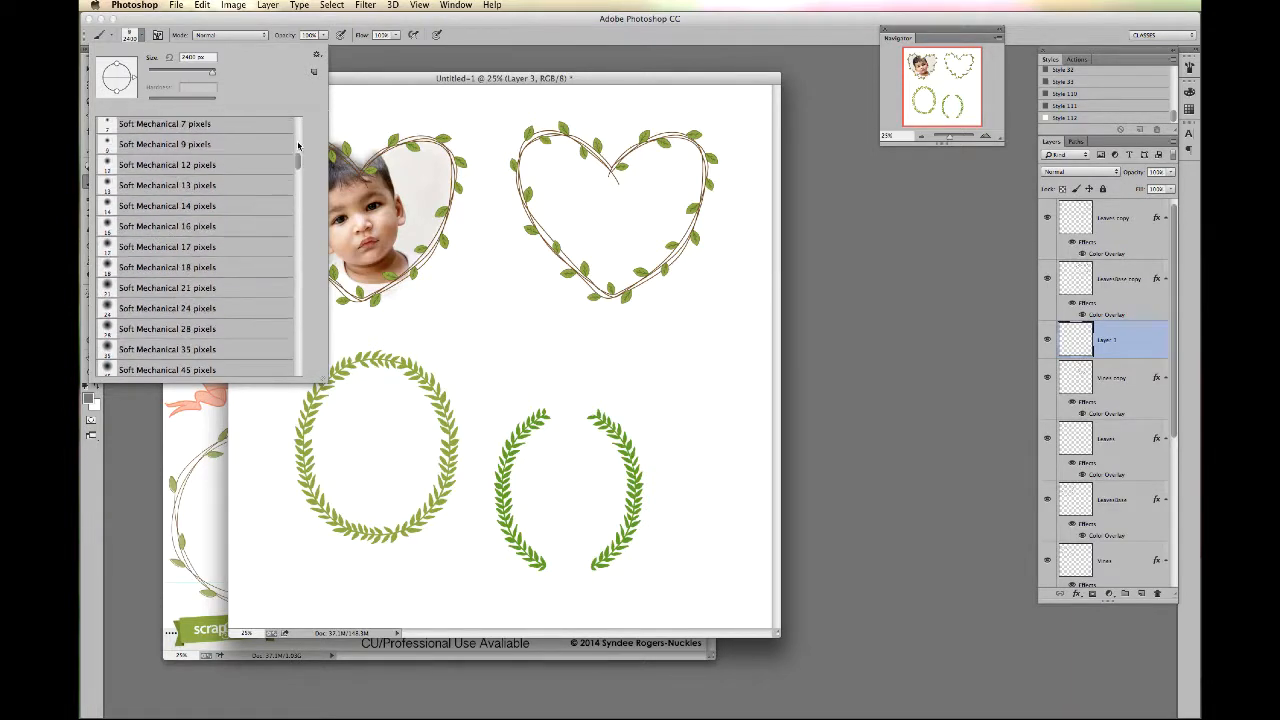
left_click(319, 58)
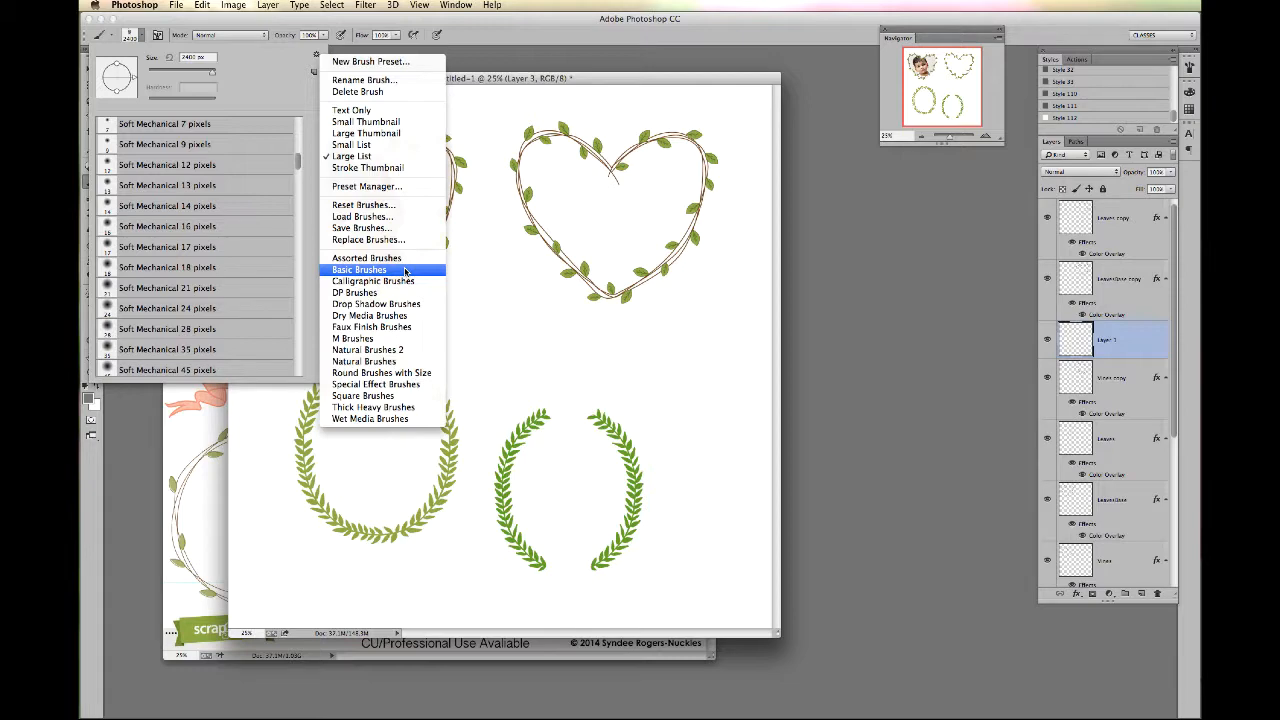
left_click(264, 88)
scroll(297, 164, "down", 6)
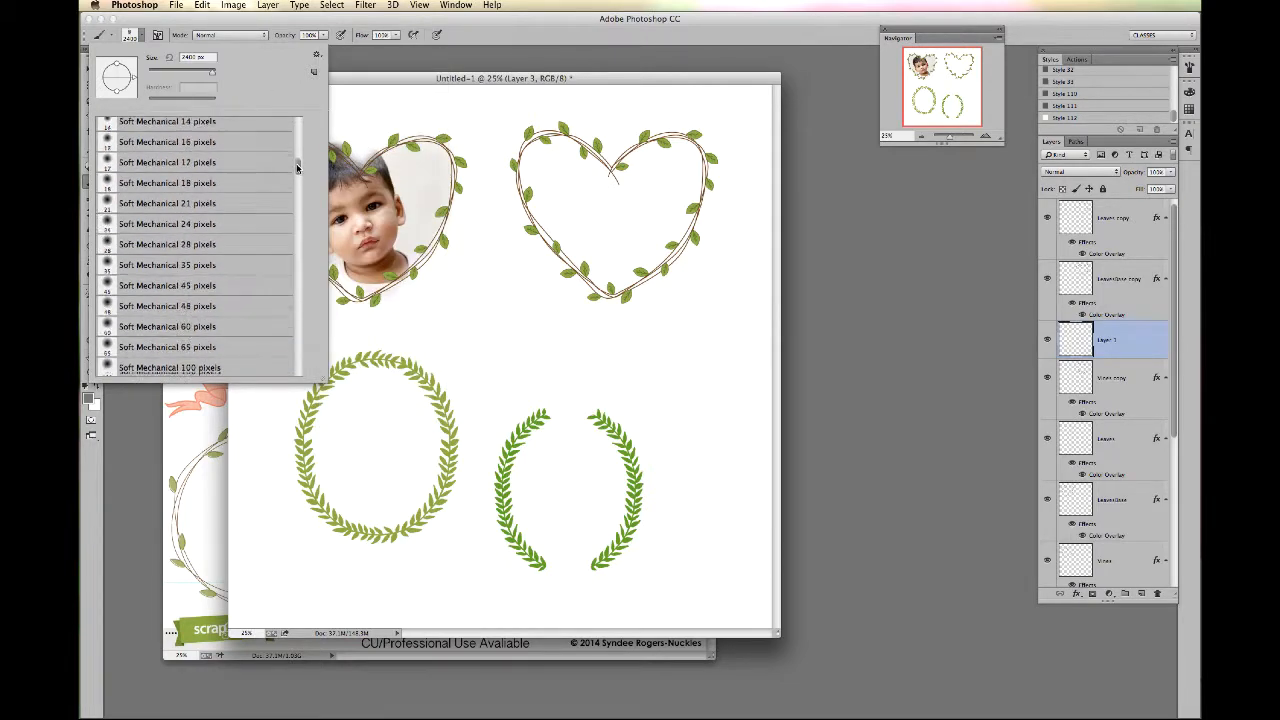
left_click(236, 202)
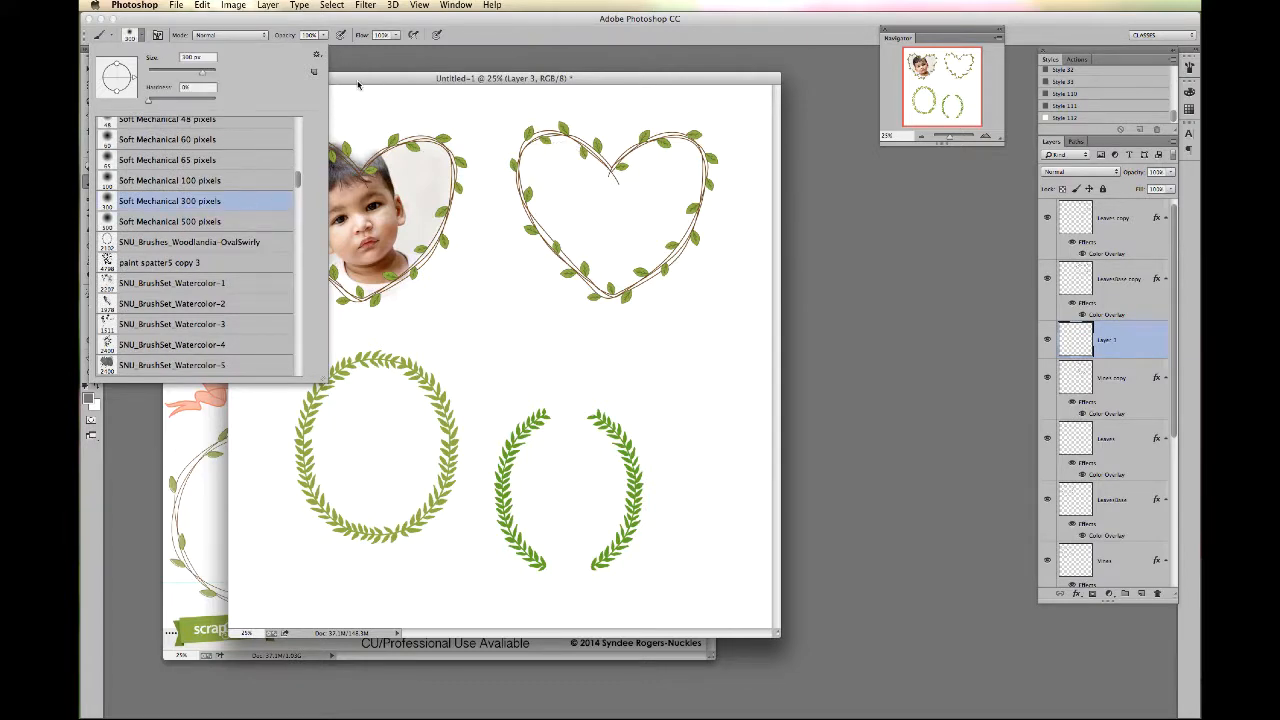
left_click(604, 82)
mouse_move(590, 170)
left_mouse_down()
mouse_move(543, 148)
mouse_move(536, 163)
mouse_move(574, 240)
mouse_move(551, 173)
mouse_move(603, 236)
mouse_move(559, 160)
mouse_move(609, 215)
mouse_move(625, 202)
mouse_move(584, 160)
mouse_move(551, 150)
mouse_move(530, 162)
mouse_move(551, 214)
mouse_move(614, 279)
mouse_move(569, 228)
mouse_move(611, 252)
mouse_move(639, 243)
mouse_move(666, 163)
mouse_move(615, 181)
mouse_move(648, 159)
mouse_move(672, 155)
mouse_move(694, 184)
mouse_move(657, 259)
mouse_move(633, 274)
mouse_move(614, 274)
mouse_move(670, 221)
mouse_move(647, 250)
mouse_move(549, 217)
mouse_move(592, 240)
left_mouse_up()
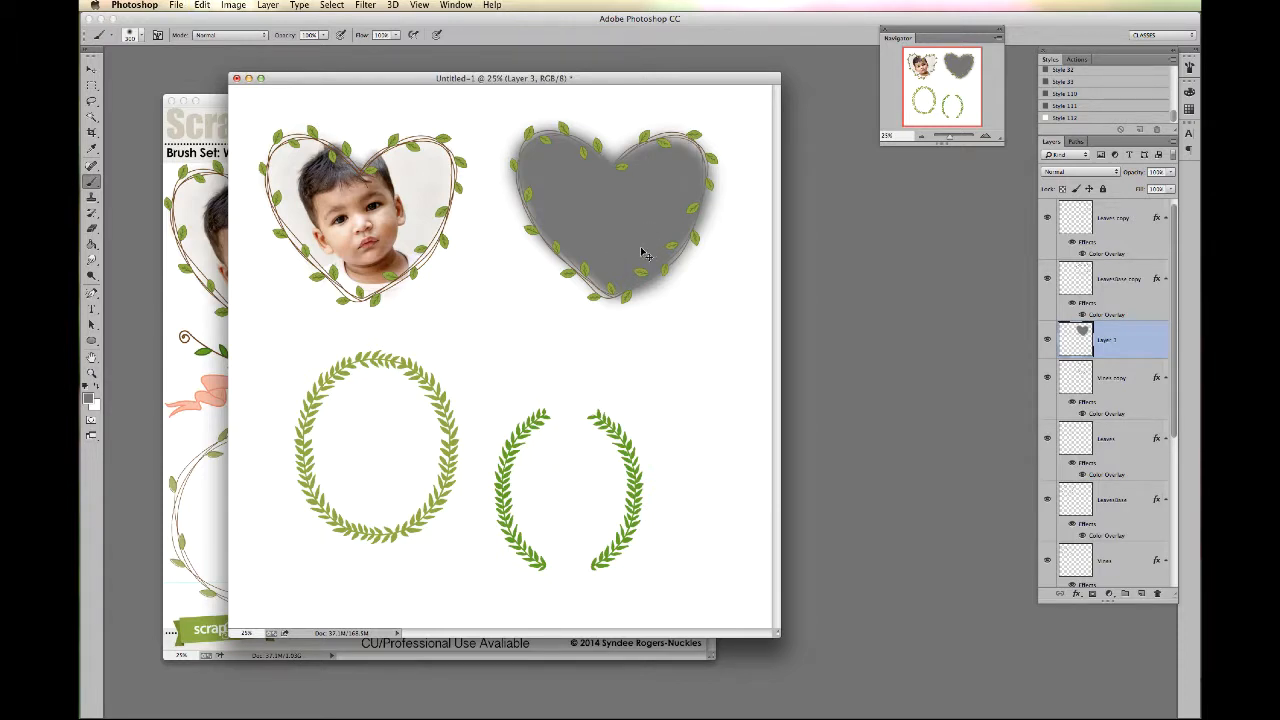
key("super+v")
key("super+alt+z")
key("super+alt+z")
key("super+alt+z")
key("super+alt+z")
key("super+alt+z")
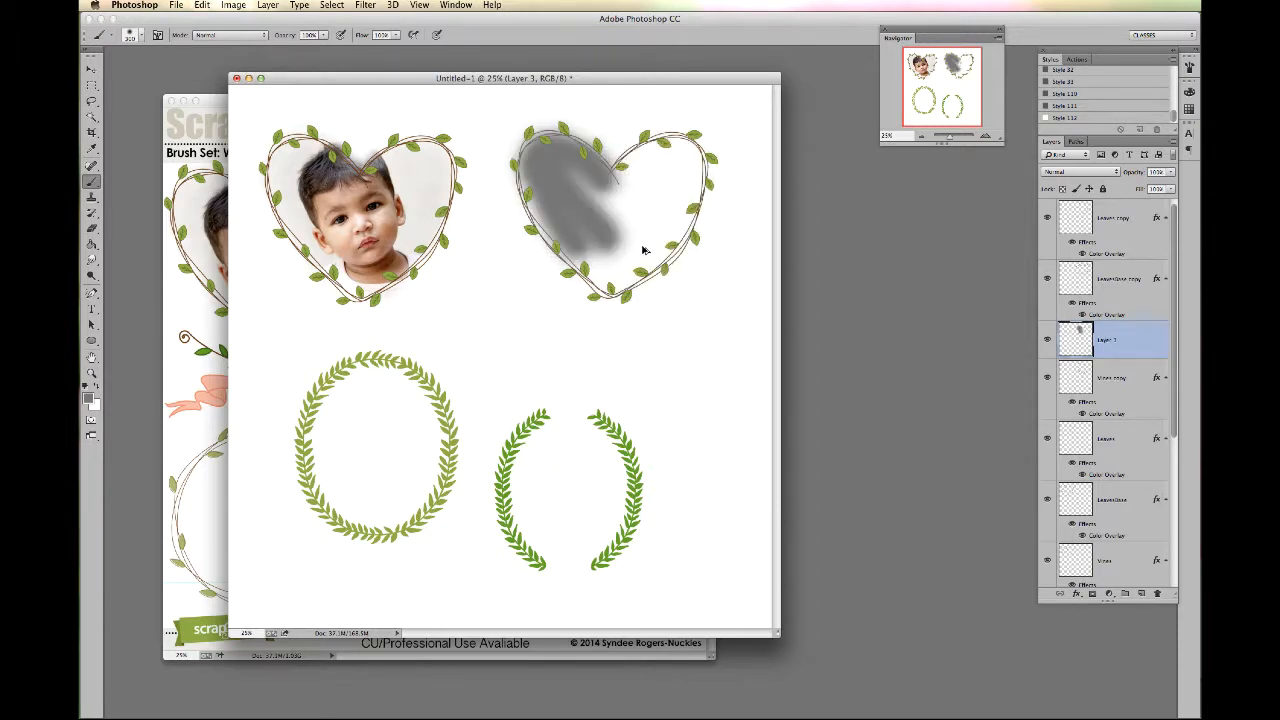
Lower the brush's opacity to just under 60% and its flow to about two-thirds
left_click(322, 35)
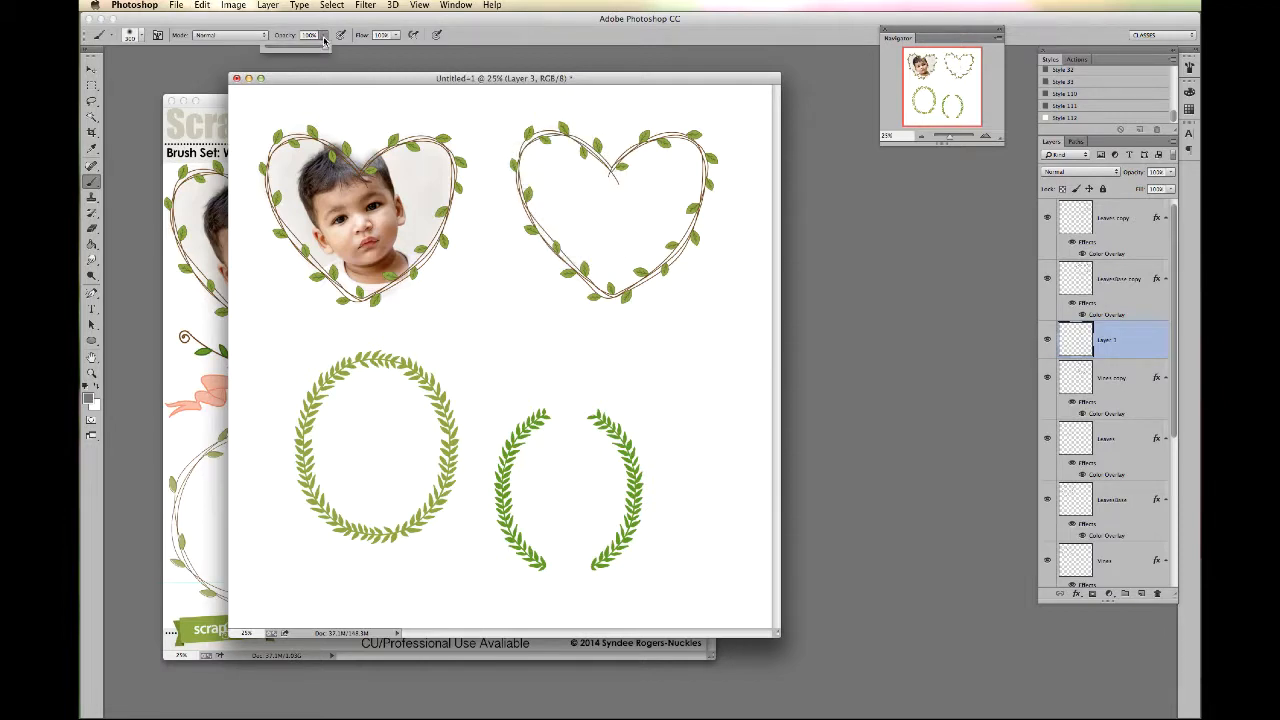
left_click_drag(326, 48, 304, 50)
left_click(395, 35)
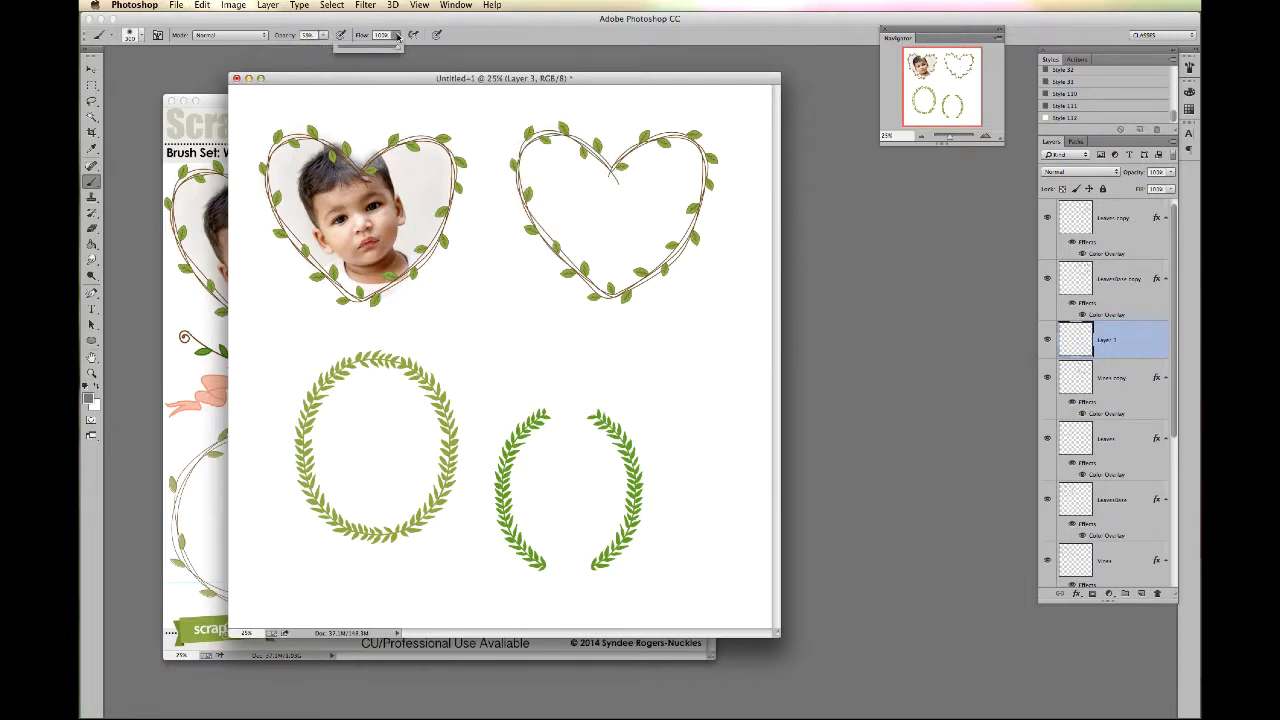
left_click_drag(400, 48, 378, 48)
Paint overlapping soft grey strokes across the inside of the duplicated heart frame to build its photo mask shape
mouse_move(610, 190)
left_mouse_down()
mouse_move(544, 148)
mouse_move(533, 162)
mouse_move(551, 213)
mouse_move(606, 278)
mouse_move(551, 206)
mouse_move(556, 187)
mouse_move(680, 157)
mouse_move(629, 176)
mouse_move(686, 148)
mouse_move(702, 177)
mouse_move(671, 236)
mouse_move(629, 274)
mouse_move(663, 232)
mouse_move(647, 215)
mouse_move(658, 185)
mouse_move(565, 177)
mouse_move(557, 152)
mouse_move(543, 190)
mouse_move(563, 192)
mouse_move(608, 254)
mouse_move(643, 178)
mouse_move(680, 165)
mouse_move(673, 206)
mouse_move(610, 210)
mouse_move(599, 257)
mouse_move(628, 225)
left_mouse_up()
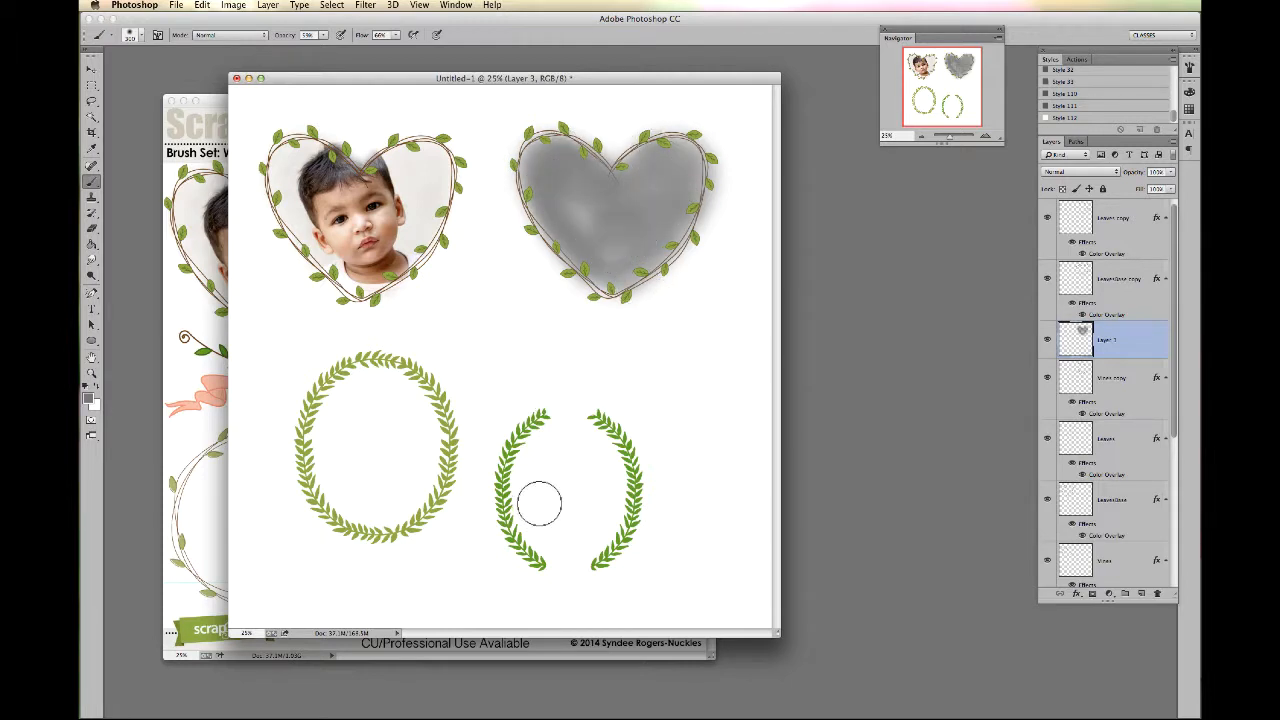
left_click_drag(654, 183, 663, 206)
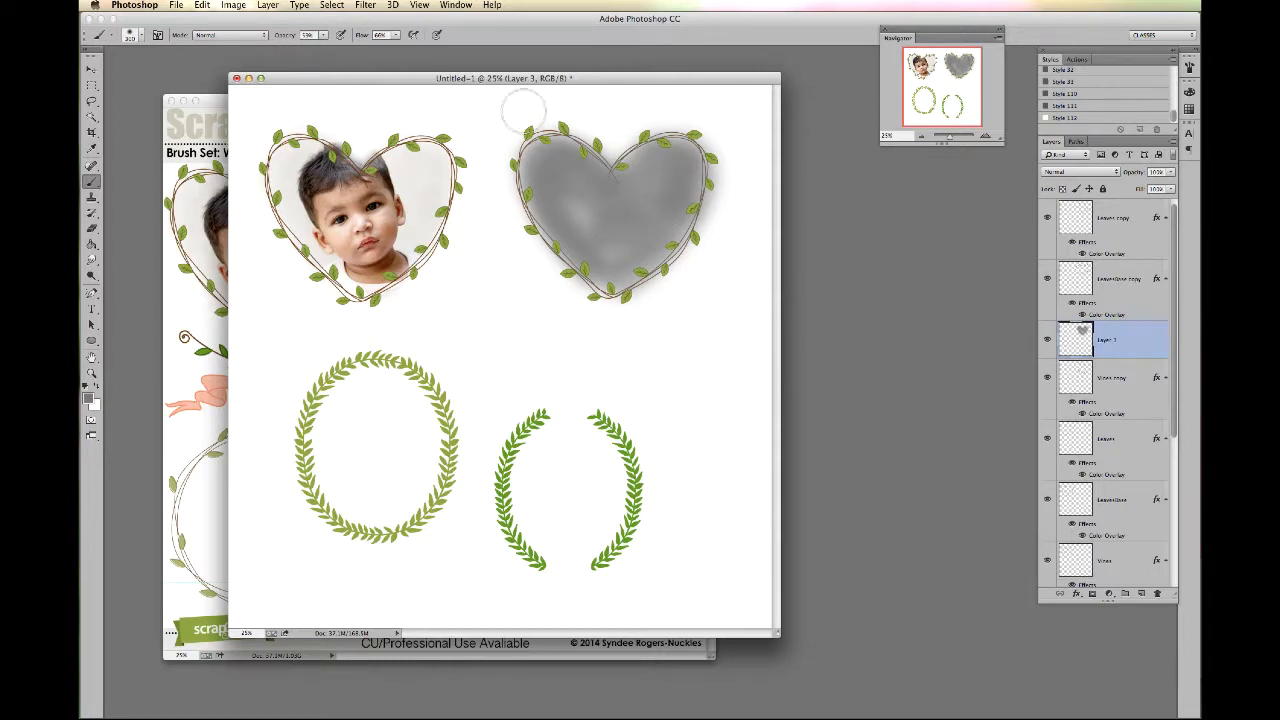
left_click_drag(553, 165, 609, 250)
mouse_move(641, 177)
left_mouse_down()
mouse_move(631, 236)
mouse_move(594, 209)
left_mouse_up()
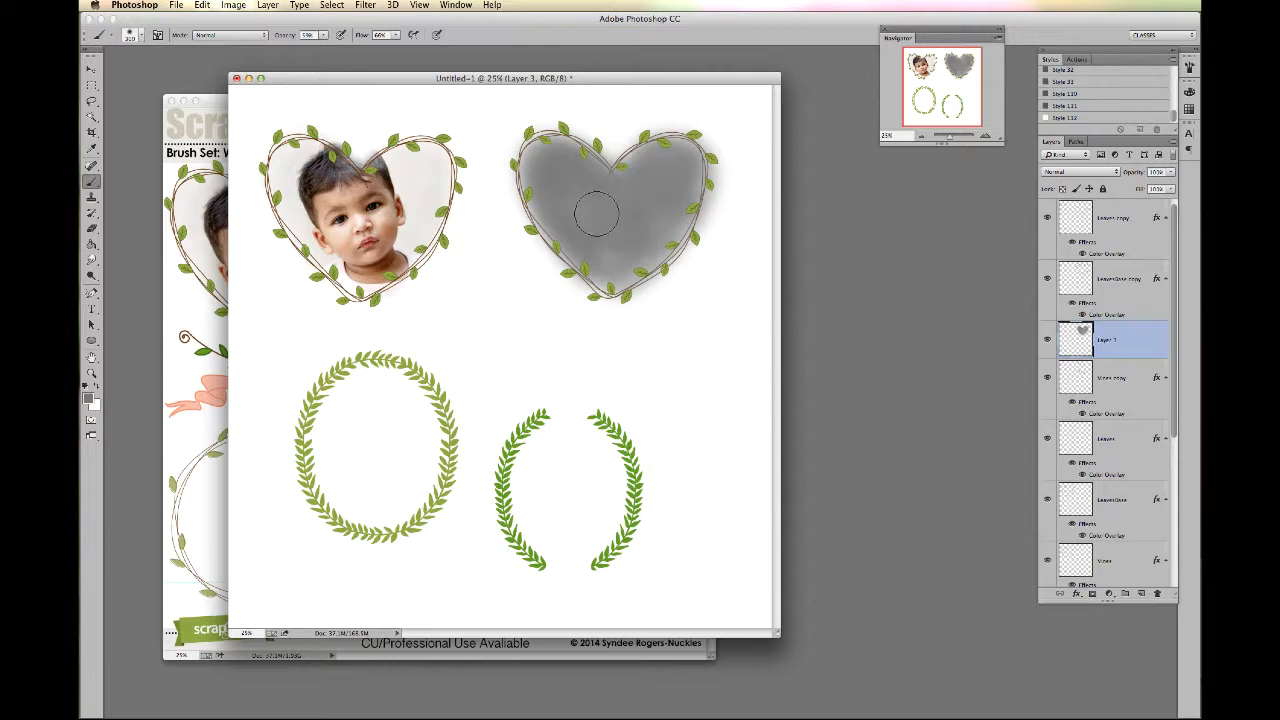
Duplicate the boy's photo from the first heart frame and move the copy over the grey heart mask of the second frame
left_click(92, 72)
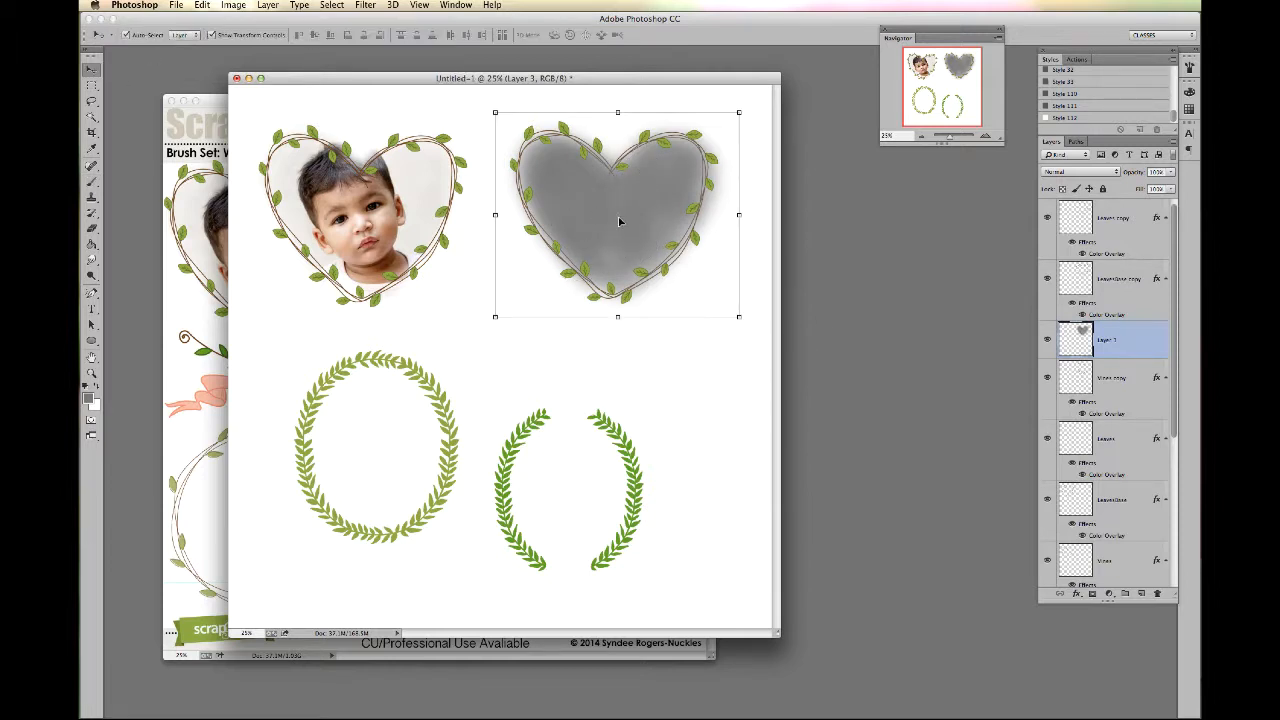
left_click(387, 207)
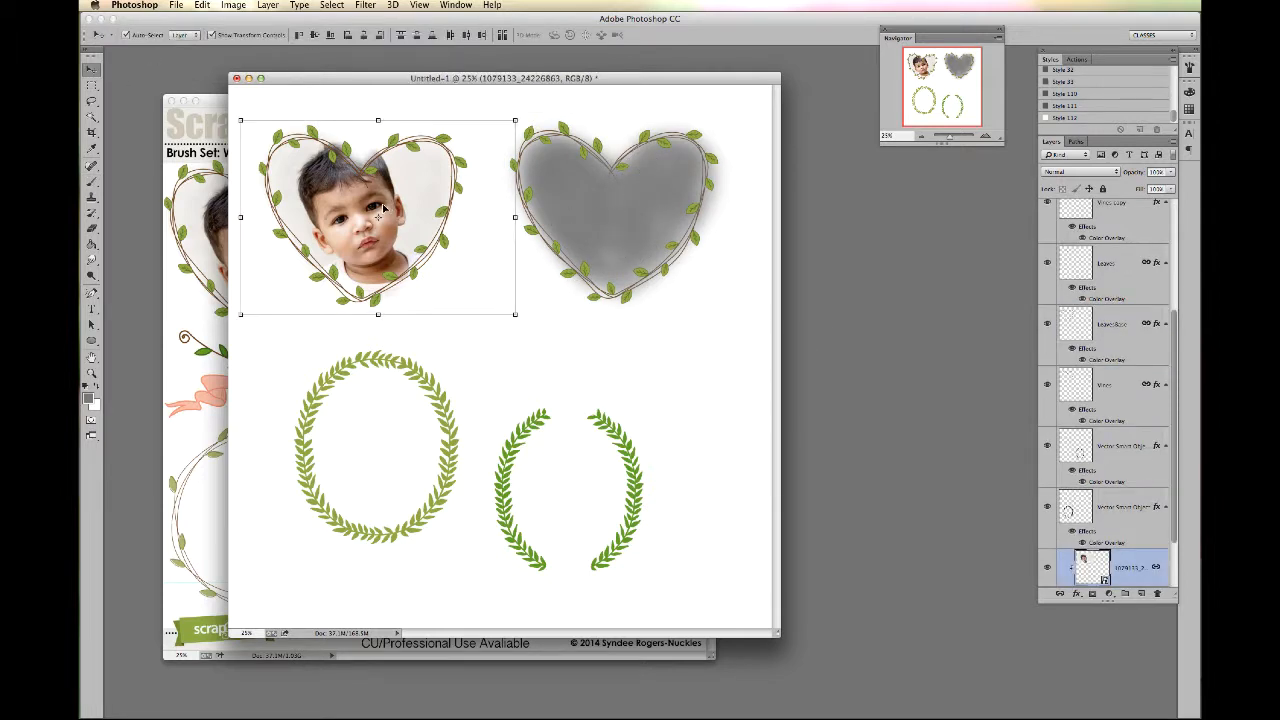
key("super+j")
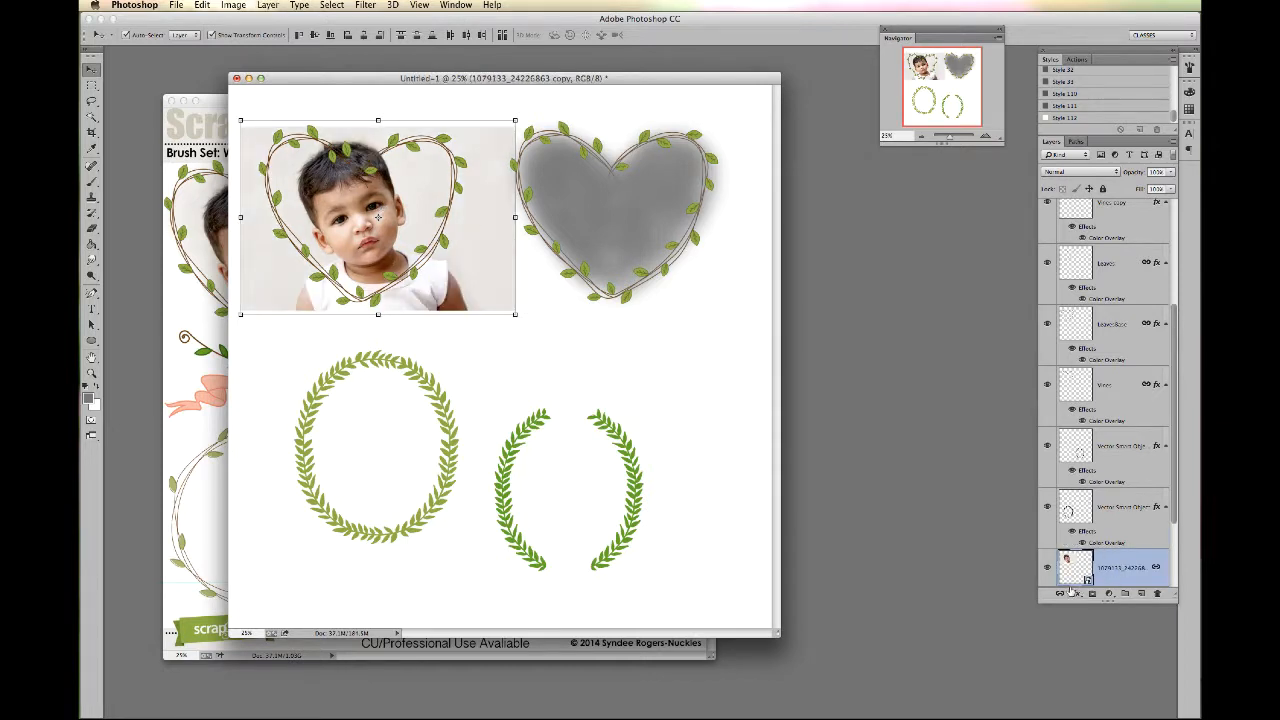
left_click_drag(1120, 567, 1116, 543)
left_click_drag(1110, 270, 1110, 268)
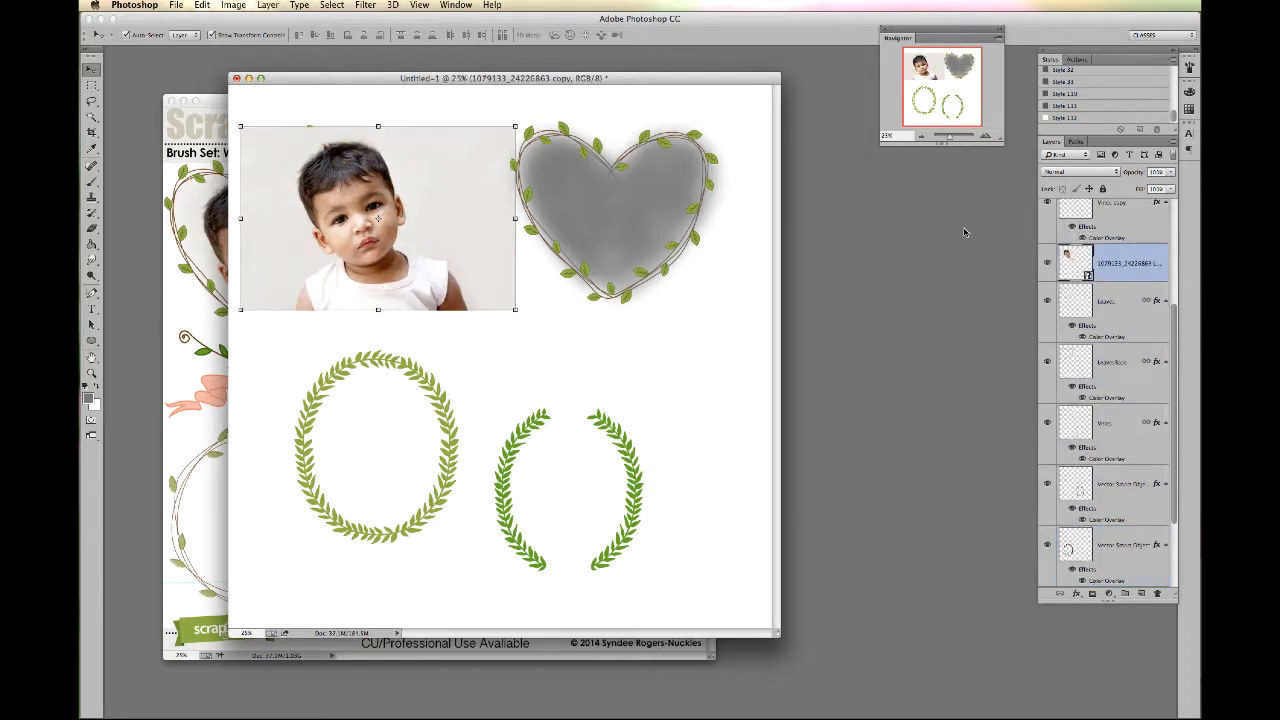
left_click_drag(425, 210, 673, 198)
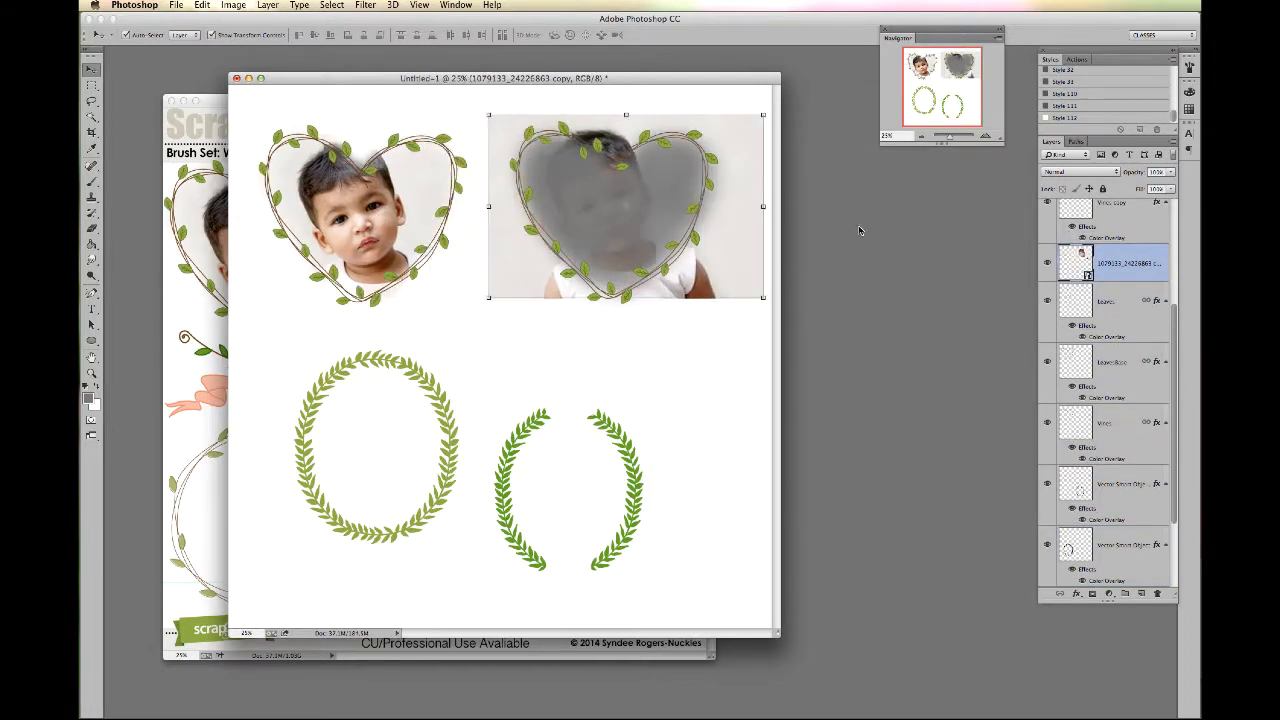
Place the copied photo's layer directly above the grey heart mask, clip it to the mask and shift the photo slightly down
left_click_drag(1128, 268, 1118, 322)
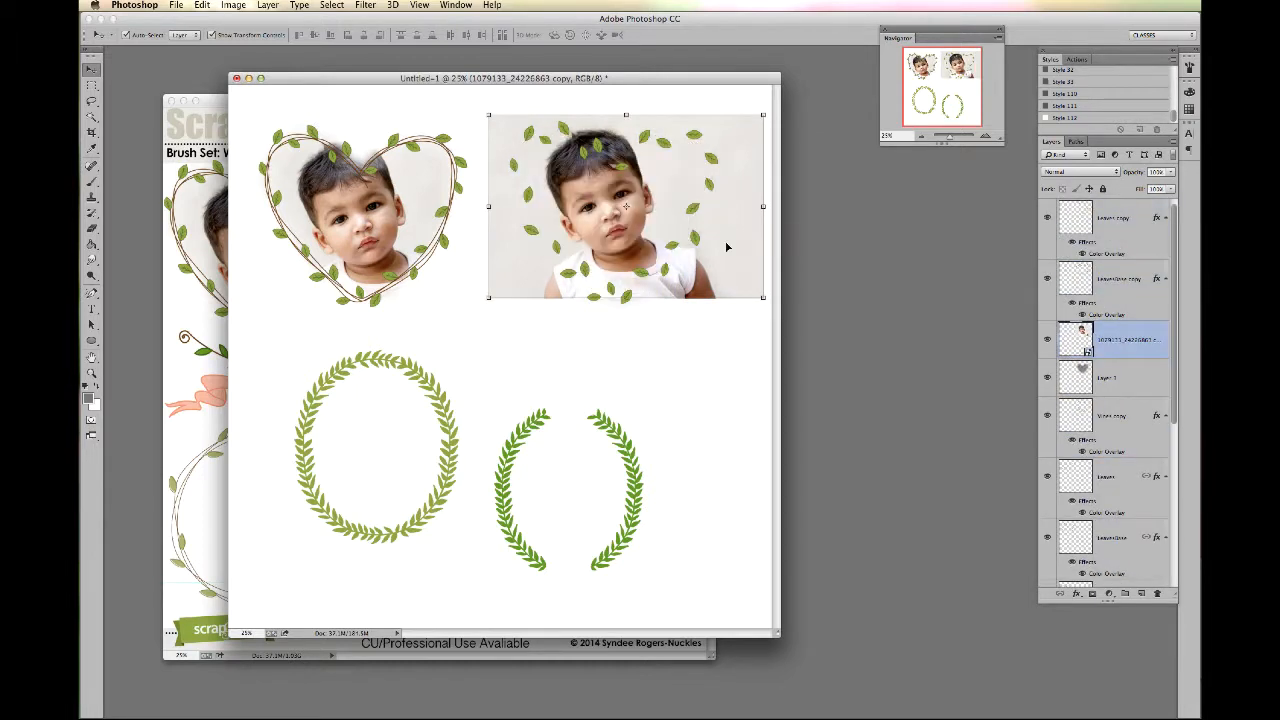
left_click(1114, 362, "alt")
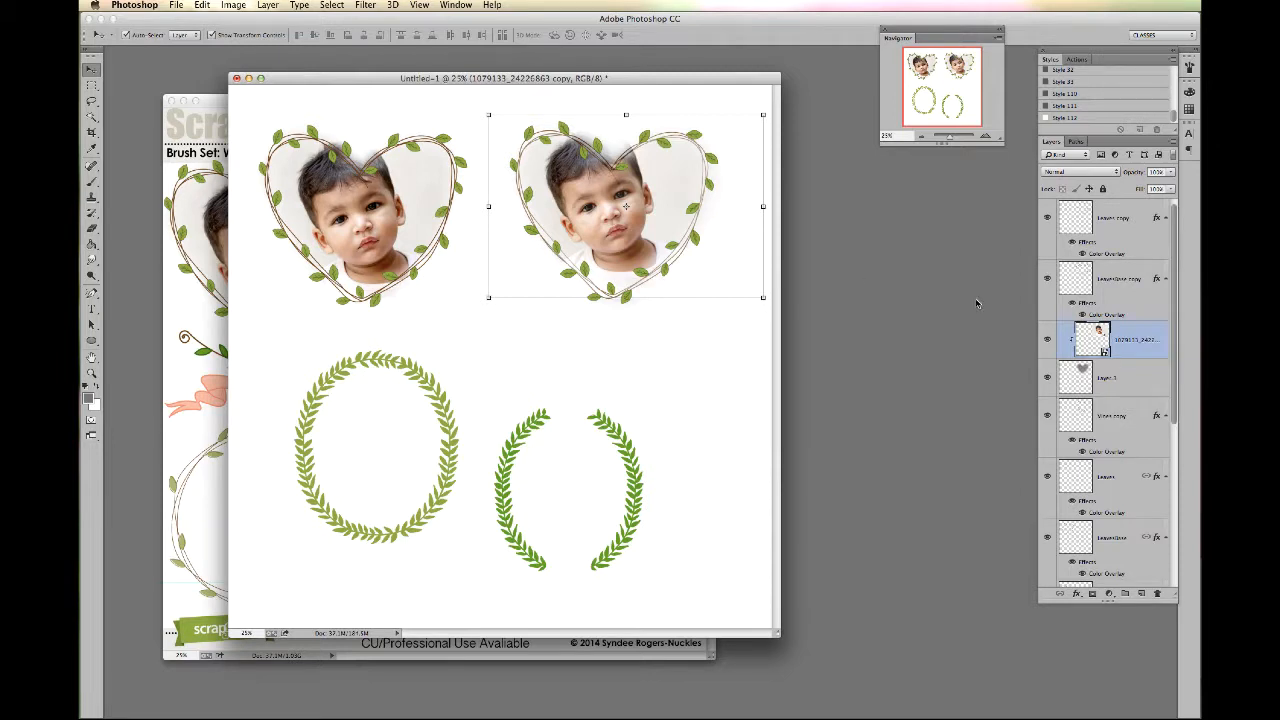
left_click_drag(689, 197, 687, 202)
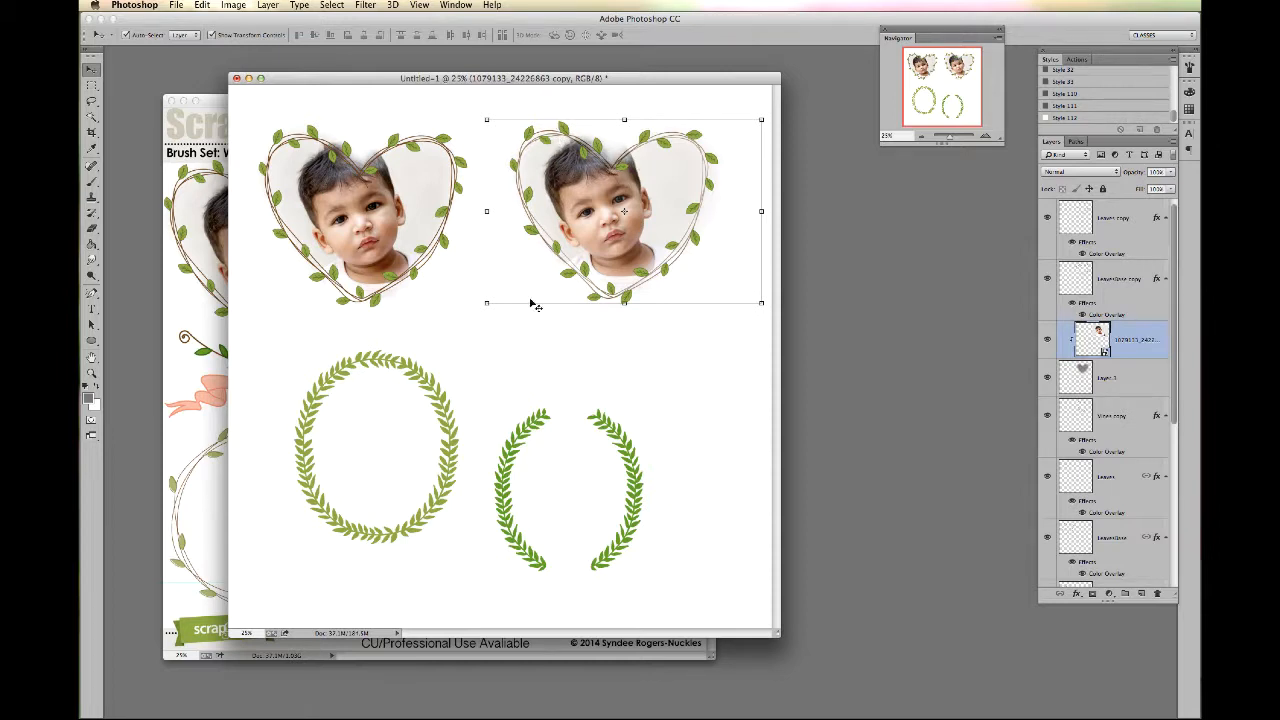
Rasterize the copied photo layer, erase along the second heart's top notch with the Soft Mechanical 100 pixels eraser, and select the heart mask layer
left_click(92, 230)
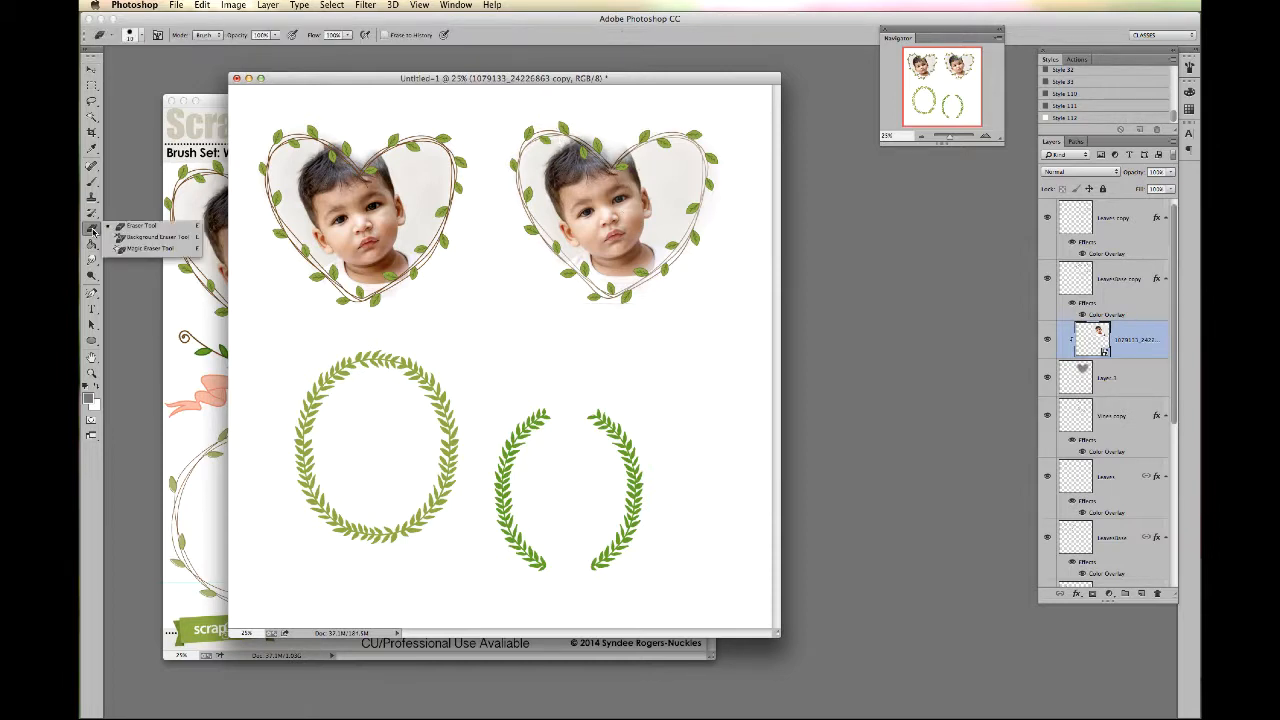
left_click(142, 36)
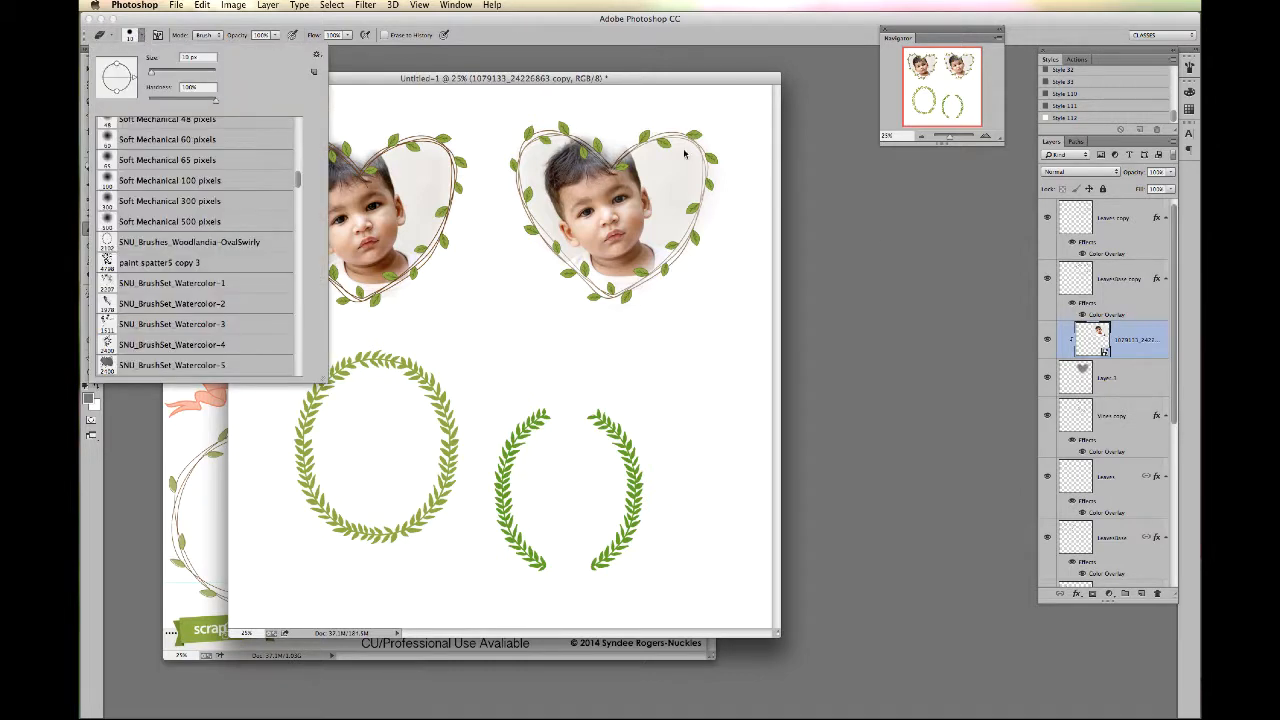
left_click(216, 182)
right_click(1148, 343)
left_click(793, 222)
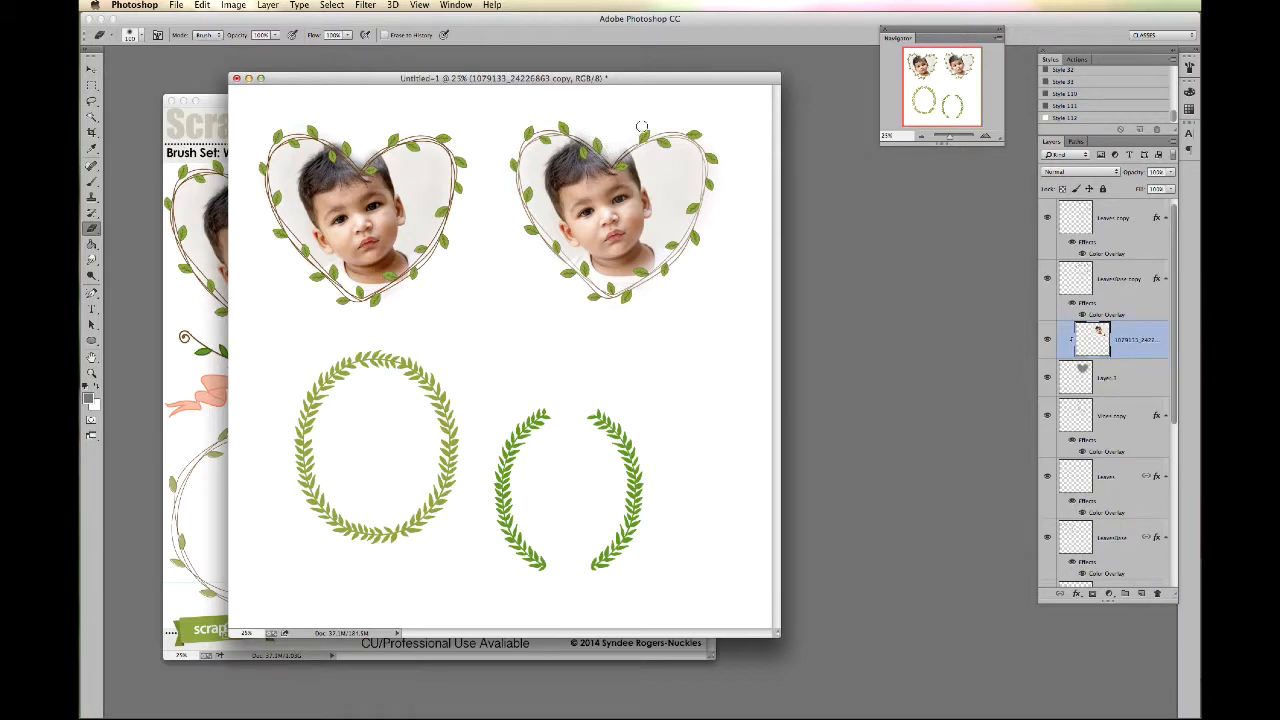
left_click_drag(605, 148, 628, 139)
left_click(1090, 373)
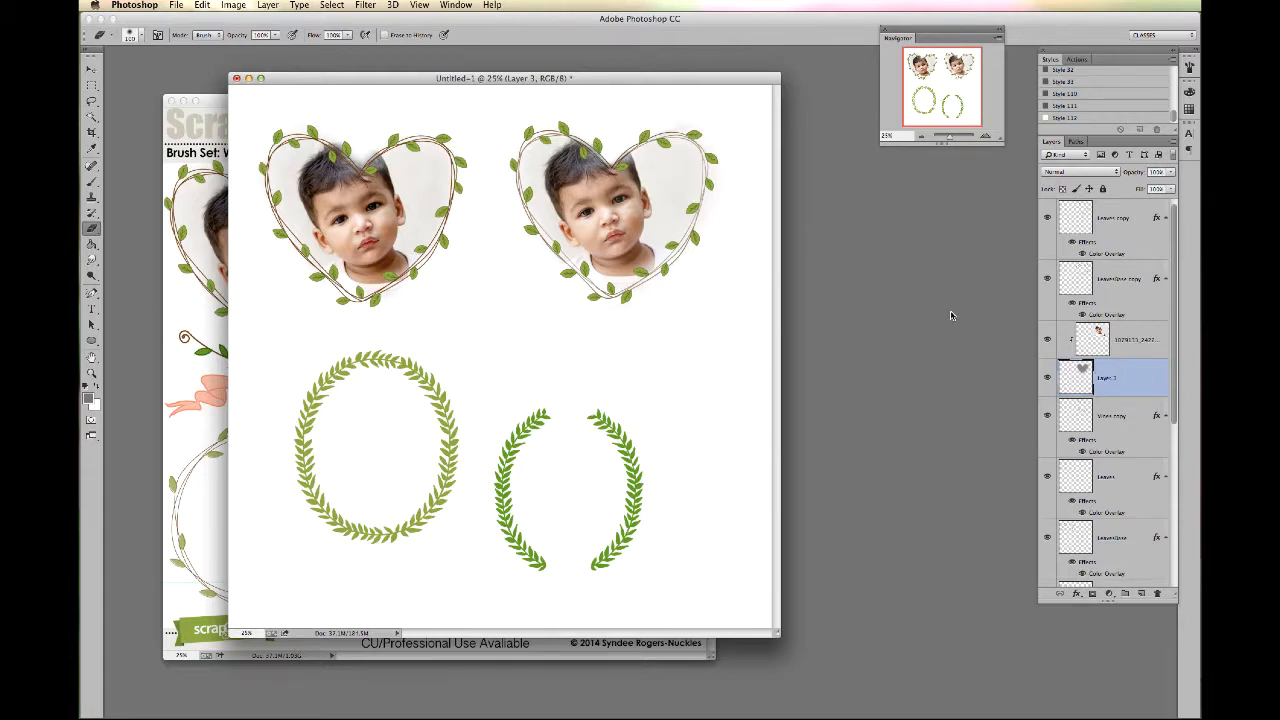
Nudge the closed oval wreath slightly aside and move the open laurel wreath up beneath the second heart frame
left_click_drag(594, 80, 647, 68)
left_click(87, 71)
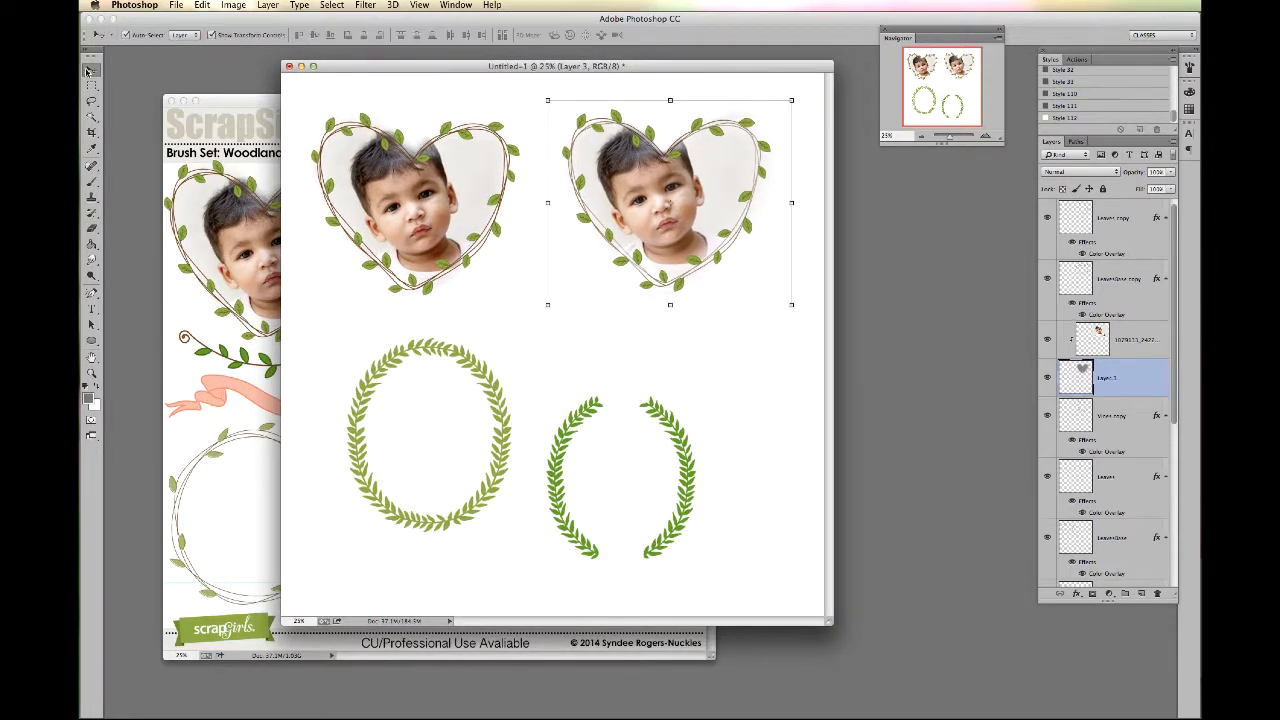
left_click(1148, 448)
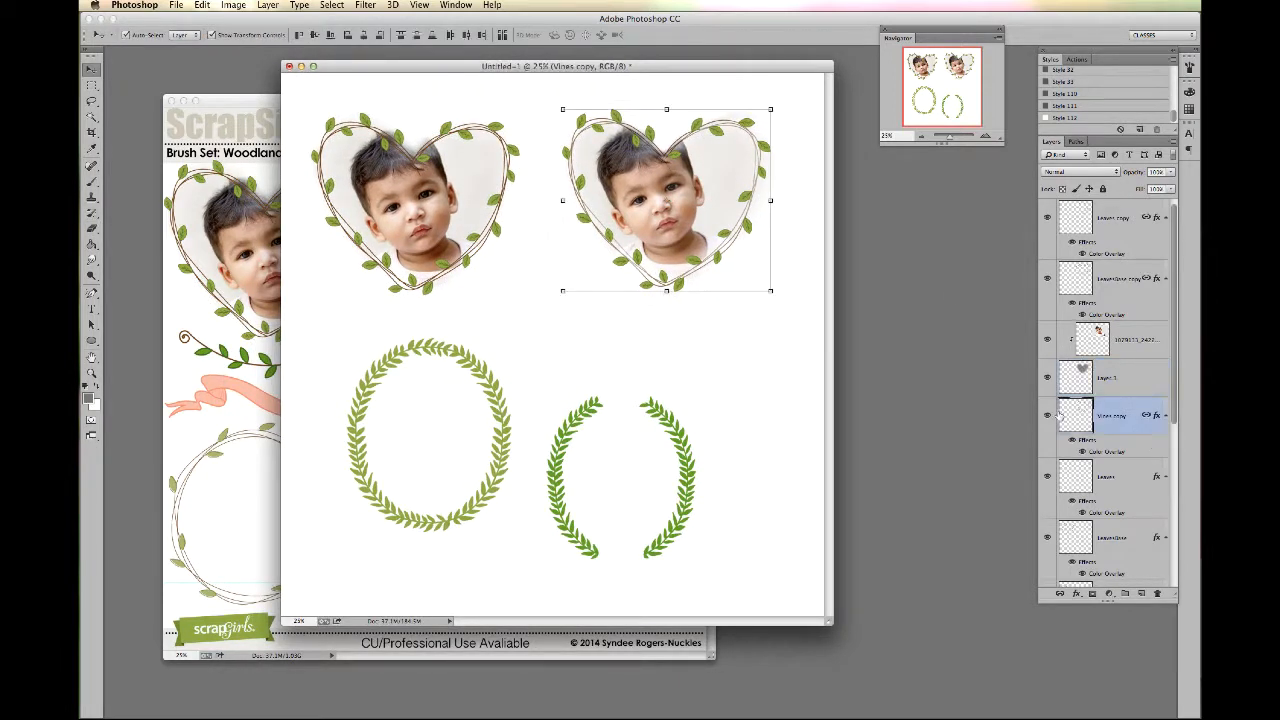
left_click_drag(481, 374, 474, 377)
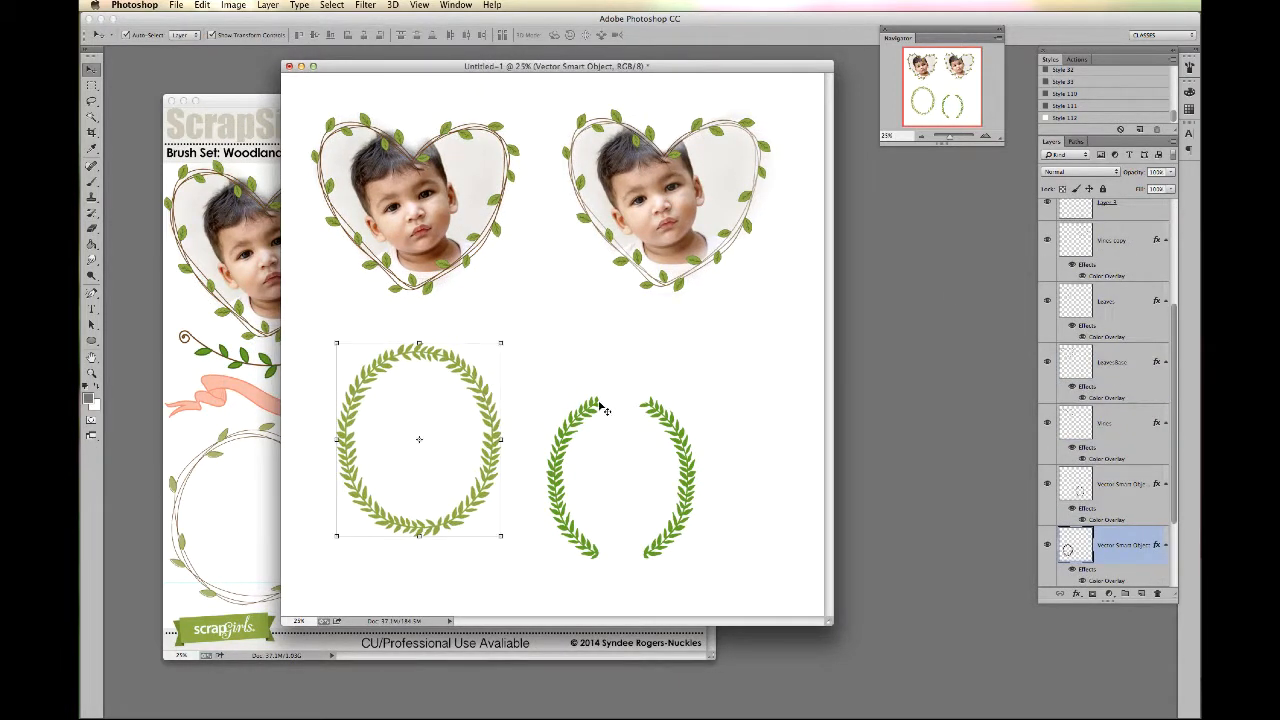
left_click_drag(601, 404, 665, 331)
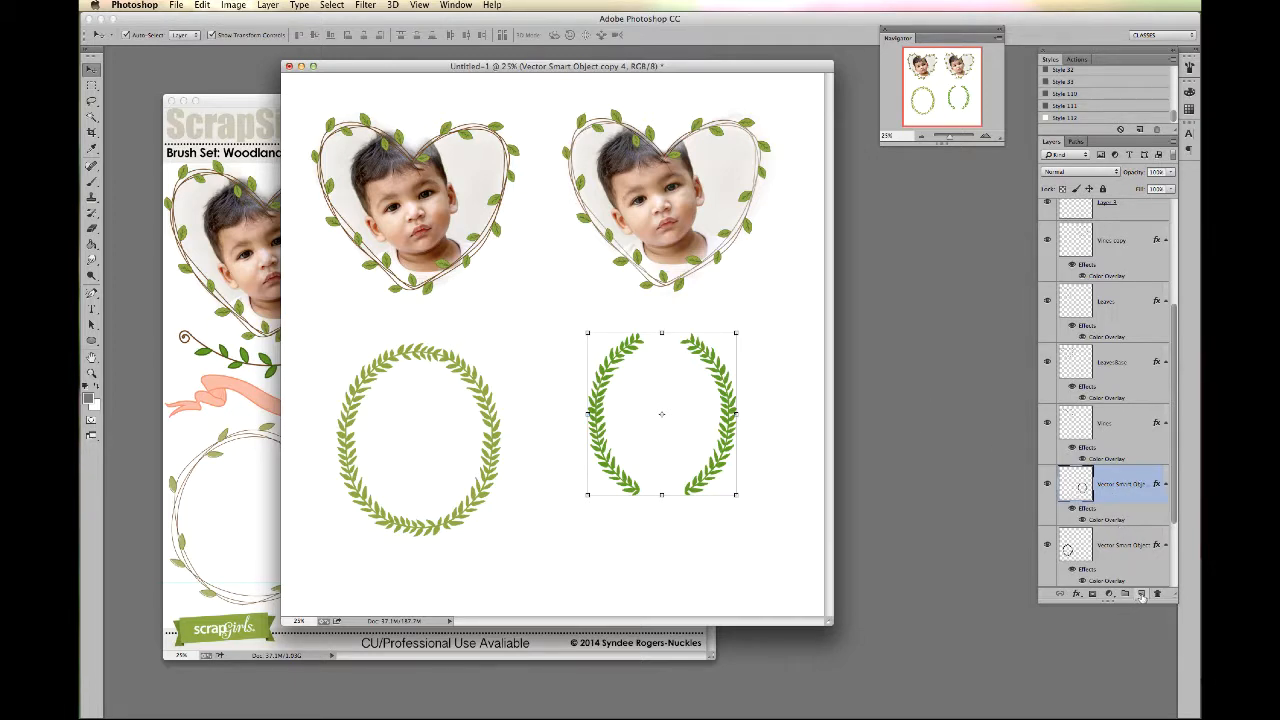
Add a new layer beneath the open laurel wreath's layer and slightly adjust the wreath's position
left_click(1141, 594)
left_click_drag(1120, 487, 1111, 547)
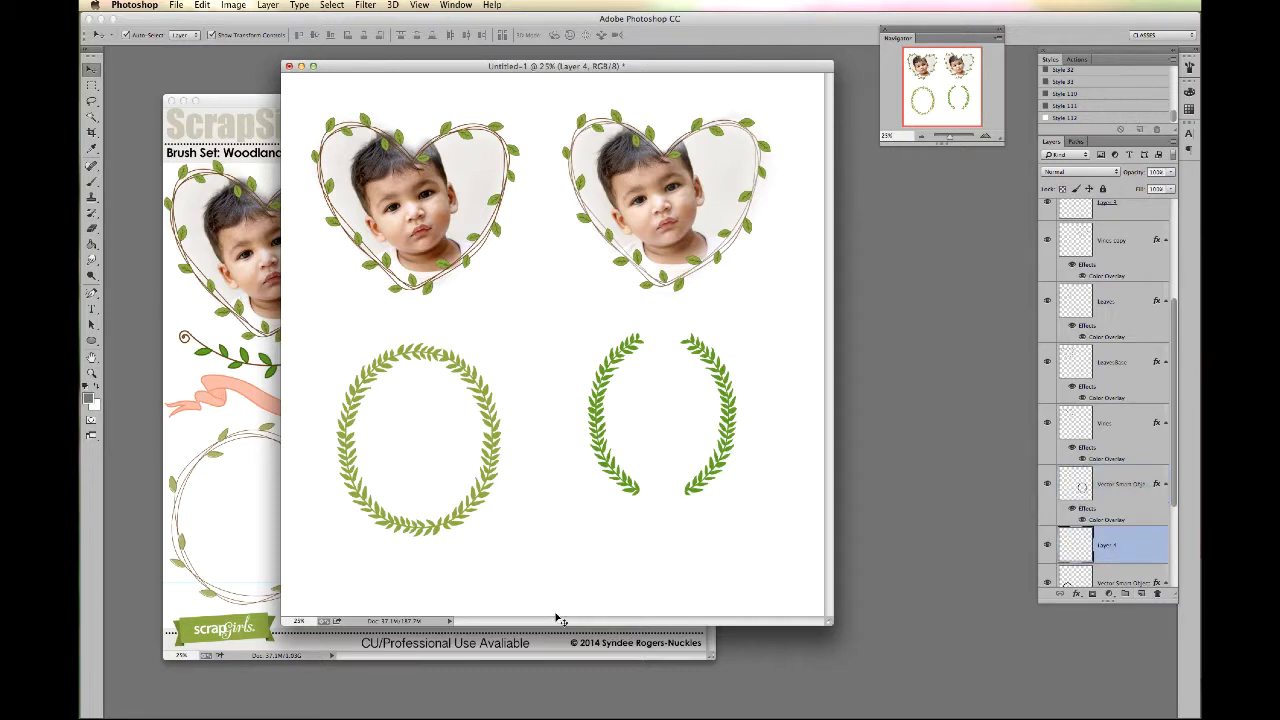
left_click(697, 352)
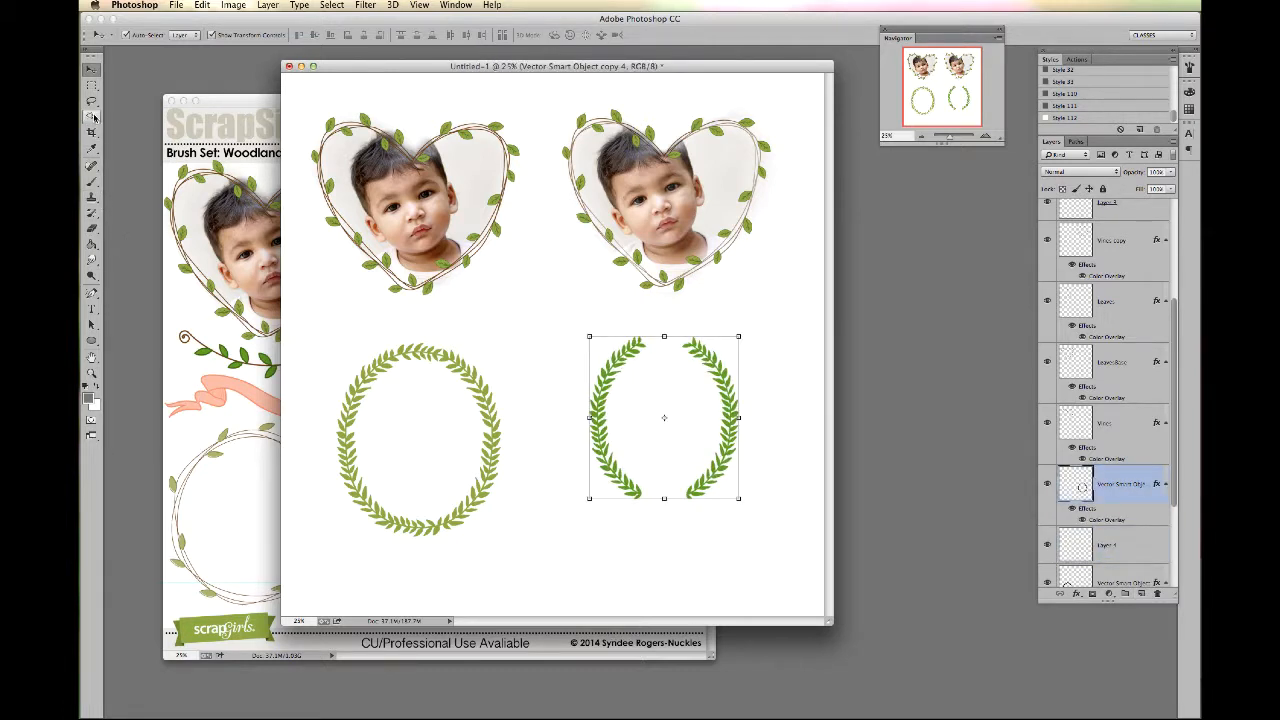
Paint an oval grey photo mask inside the open laurel wreath on the new layer, using the Soft Mechanical 300 pixels brush
left_click(91, 183)
left_click(91, 183)
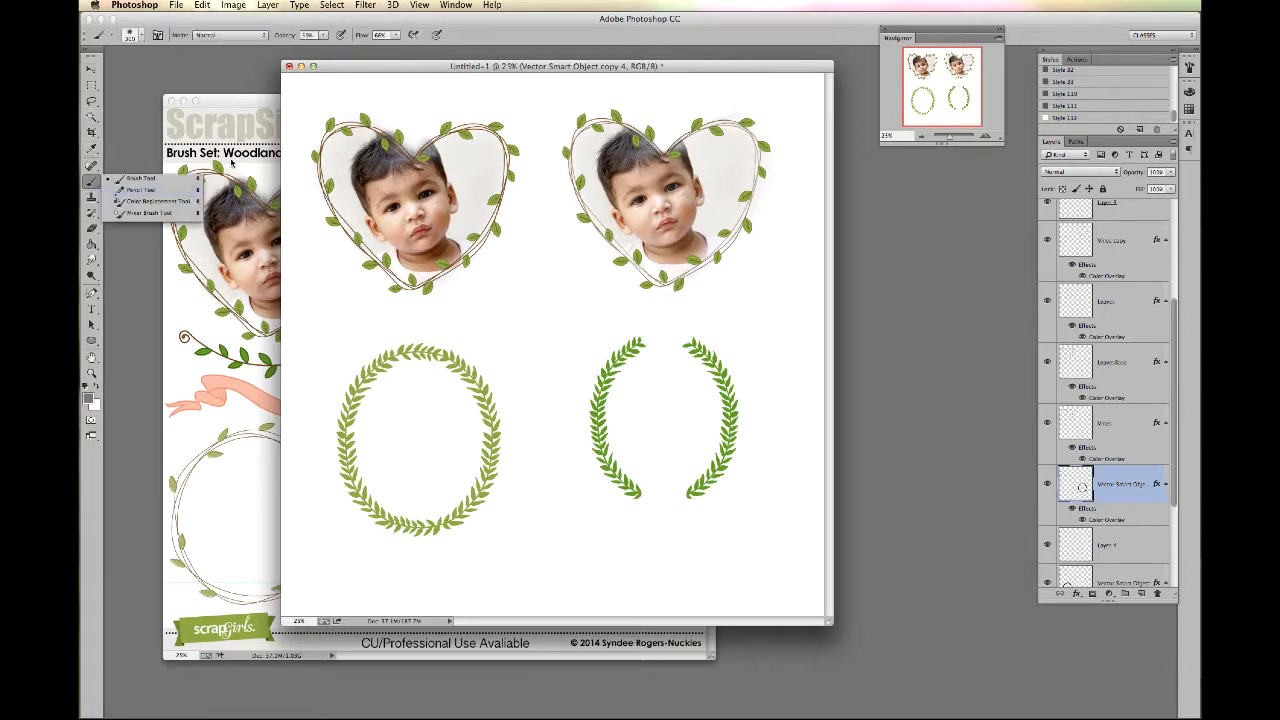
left_click(141, 36)
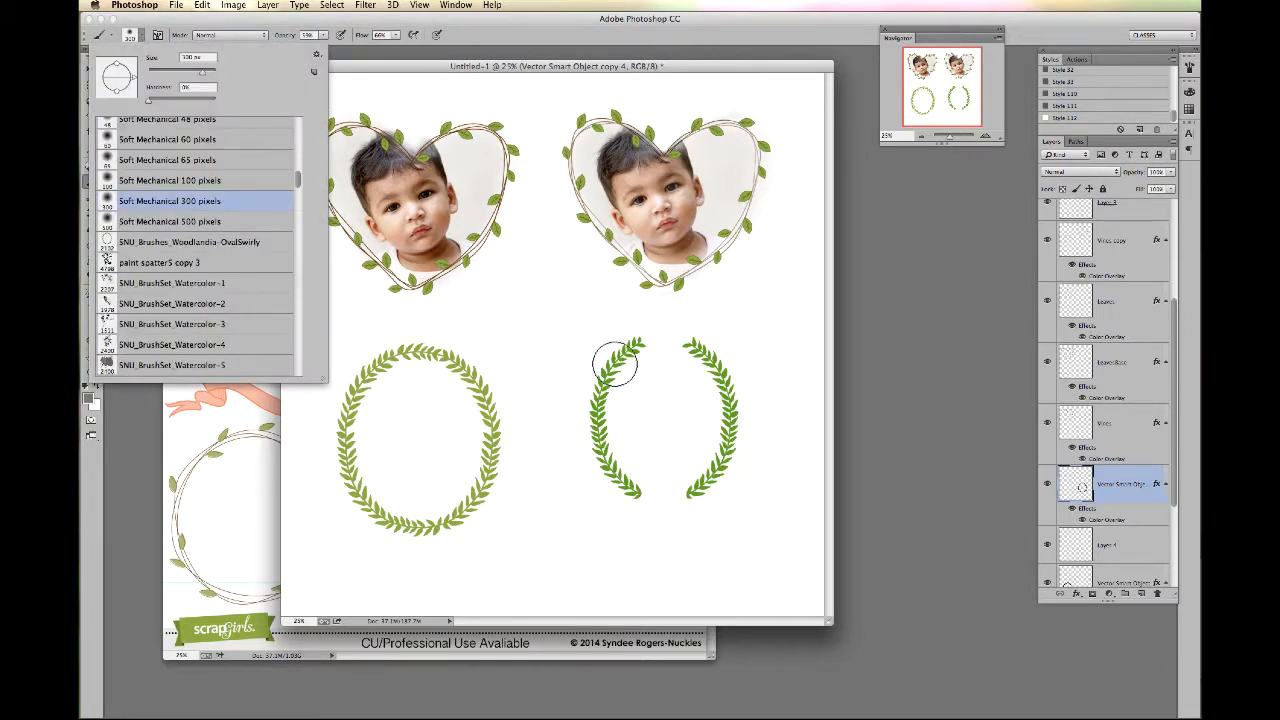
left_click_drag(671, 357, 680, 360)
key("super+z")
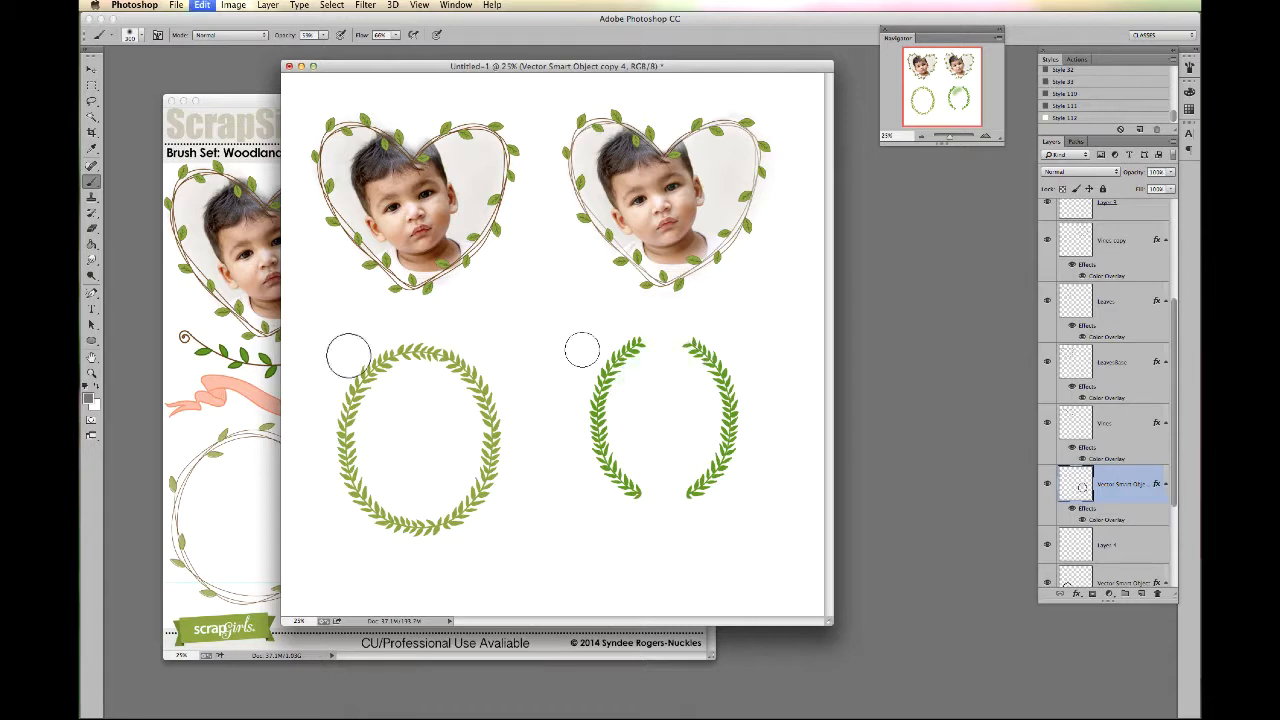
left_click(1132, 539)
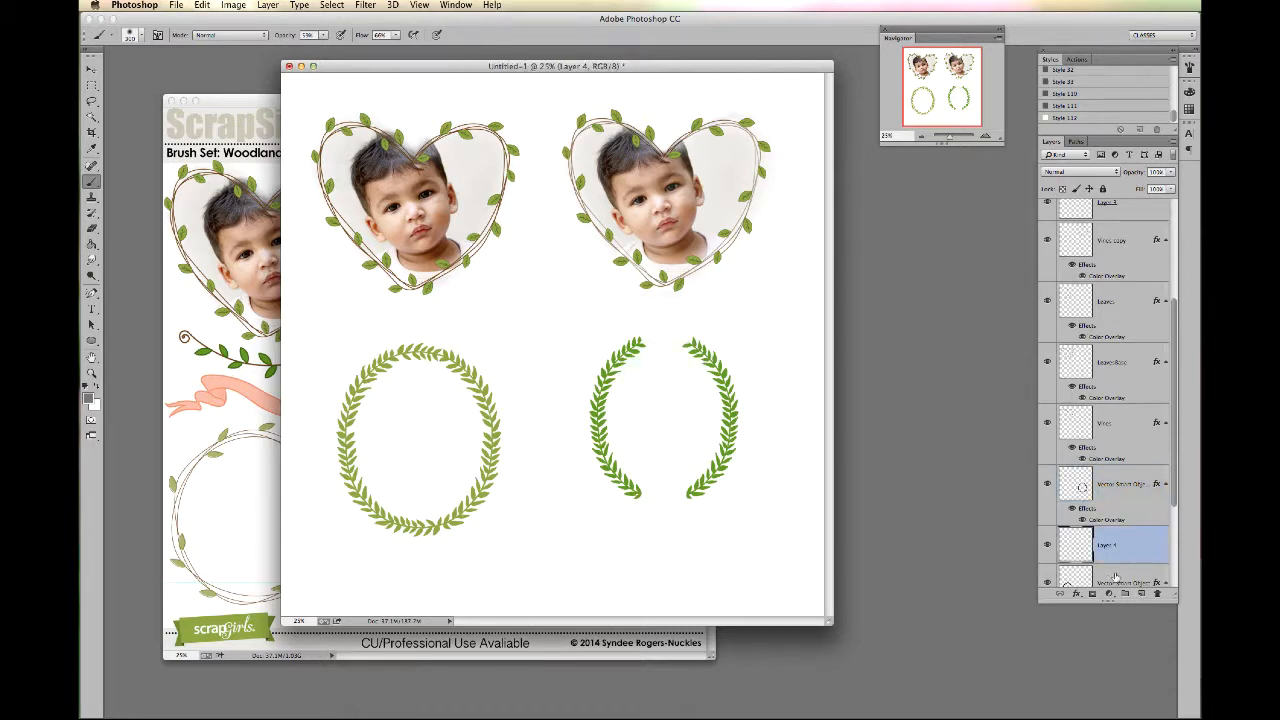
mouse_move(630, 342)
left_mouse_down()
mouse_move(661, 344)
mouse_move(631, 380)
mouse_move(633, 467)
mouse_move(626, 371)
mouse_move(624, 464)
mouse_move(648, 386)
mouse_move(658, 453)
mouse_move(680, 359)
mouse_move(707, 430)
mouse_move(674, 486)
mouse_move(698, 440)
mouse_move(667, 478)
mouse_move(639, 467)
mouse_move(642, 365)
mouse_move(681, 425)
mouse_move(707, 428)
mouse_move(650, 482)
mouse_move(666, 349)
left_mouse_up()
Duplicate the first heart's photo, place the copy's layer above the grey oval mask and move the photo over the open wreath
key("v")
left_click(466, 206)
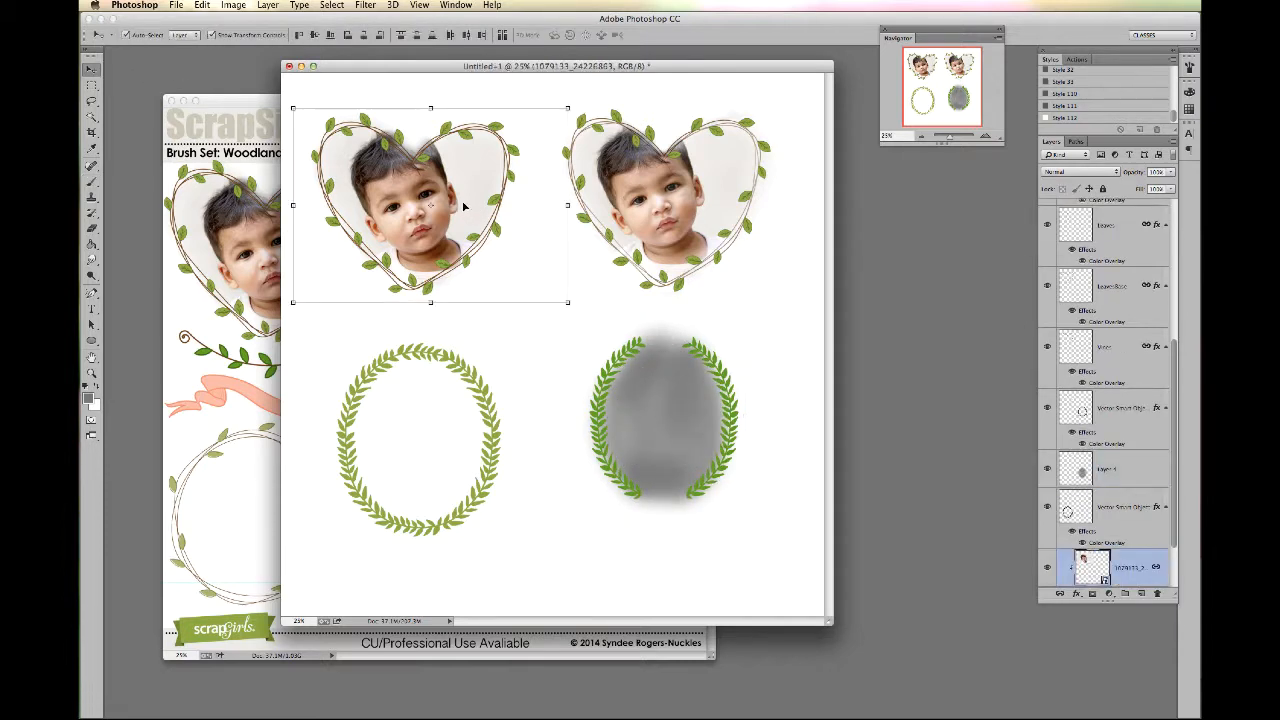
key("ctrl+j")
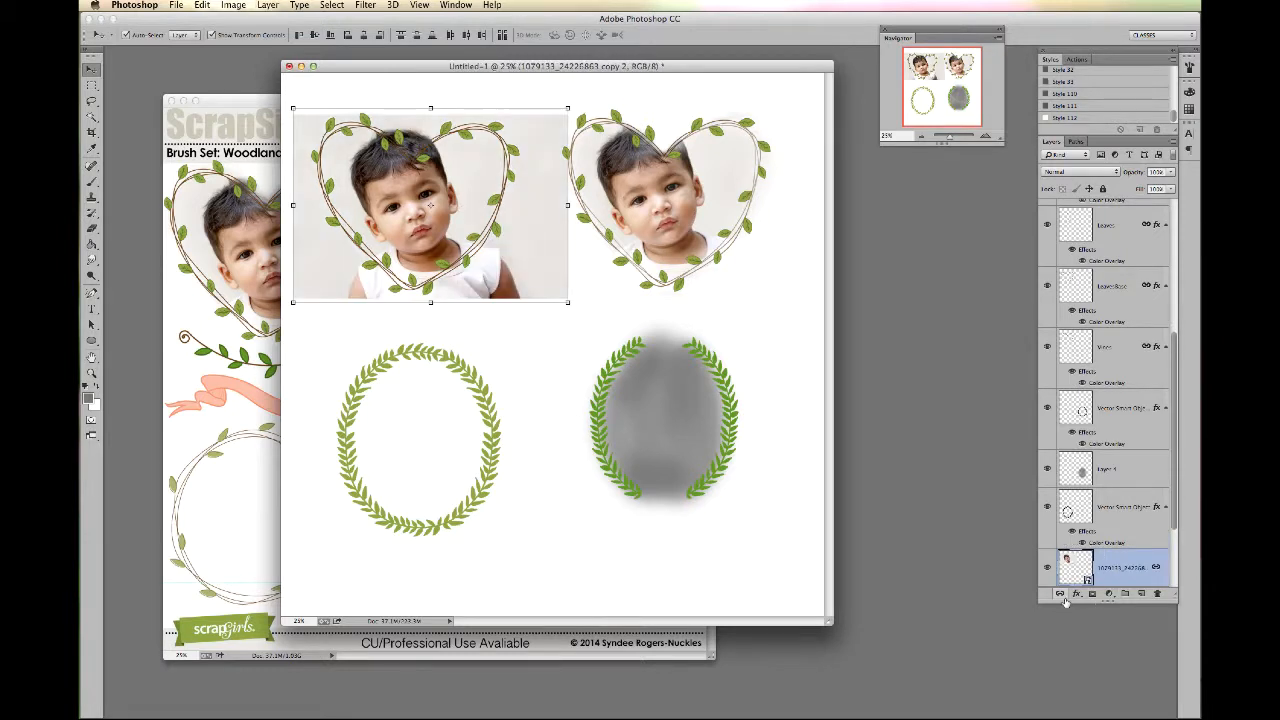
left_click_drag(1110, 570, 1078, 423)
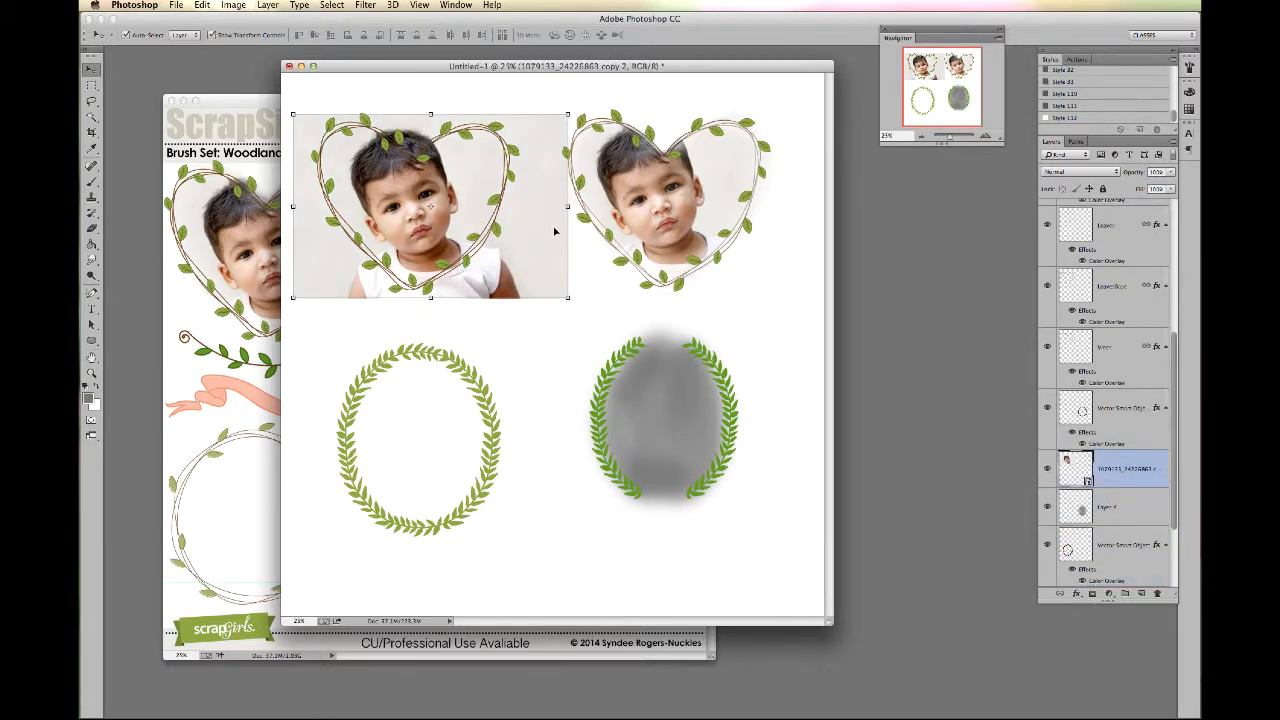
left_click_drag(555, 231, 802, 446)
Clip the second photo copy to the grey oval mask and fine-tune the photo's position inside the open wreath
key("ctrl+t")
left_click(1128, 487, "alt")
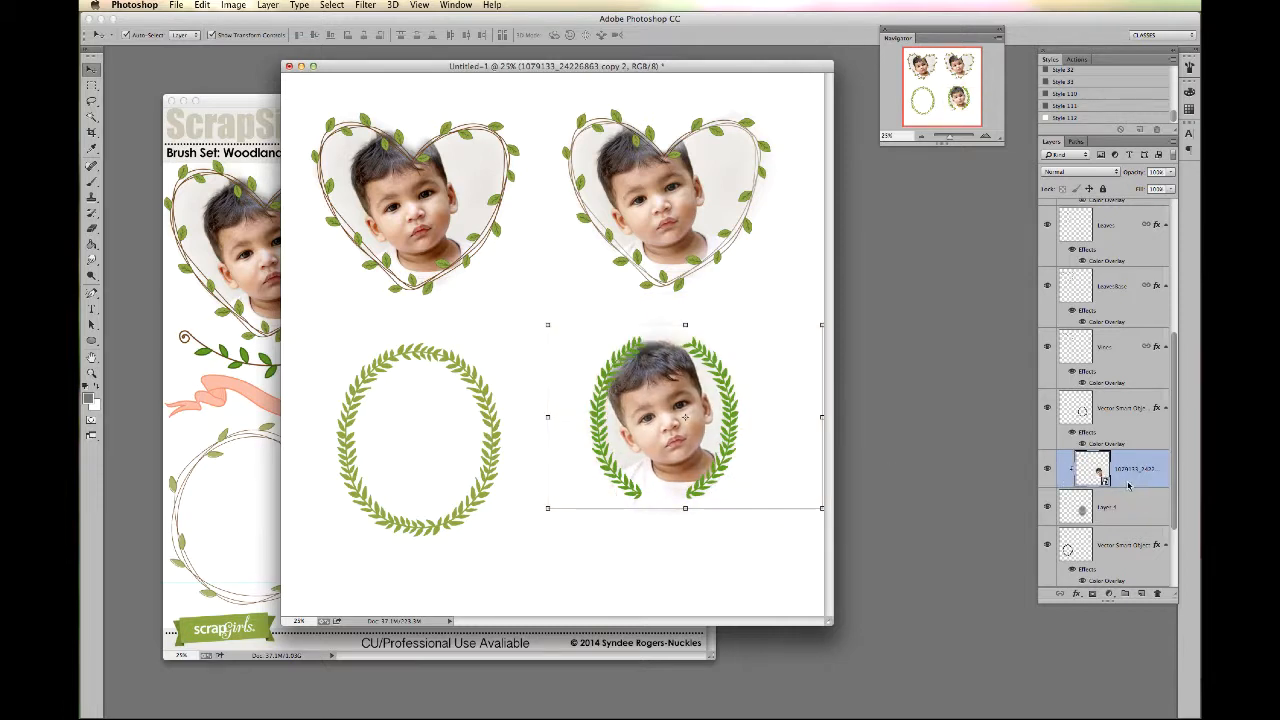
key("Return")
mouse_move(684, 383)
left_mouse_down()
mouse_move(692, 398)
mouse_move(684, 375)
left_mouse_up()
key("ctrl+t")
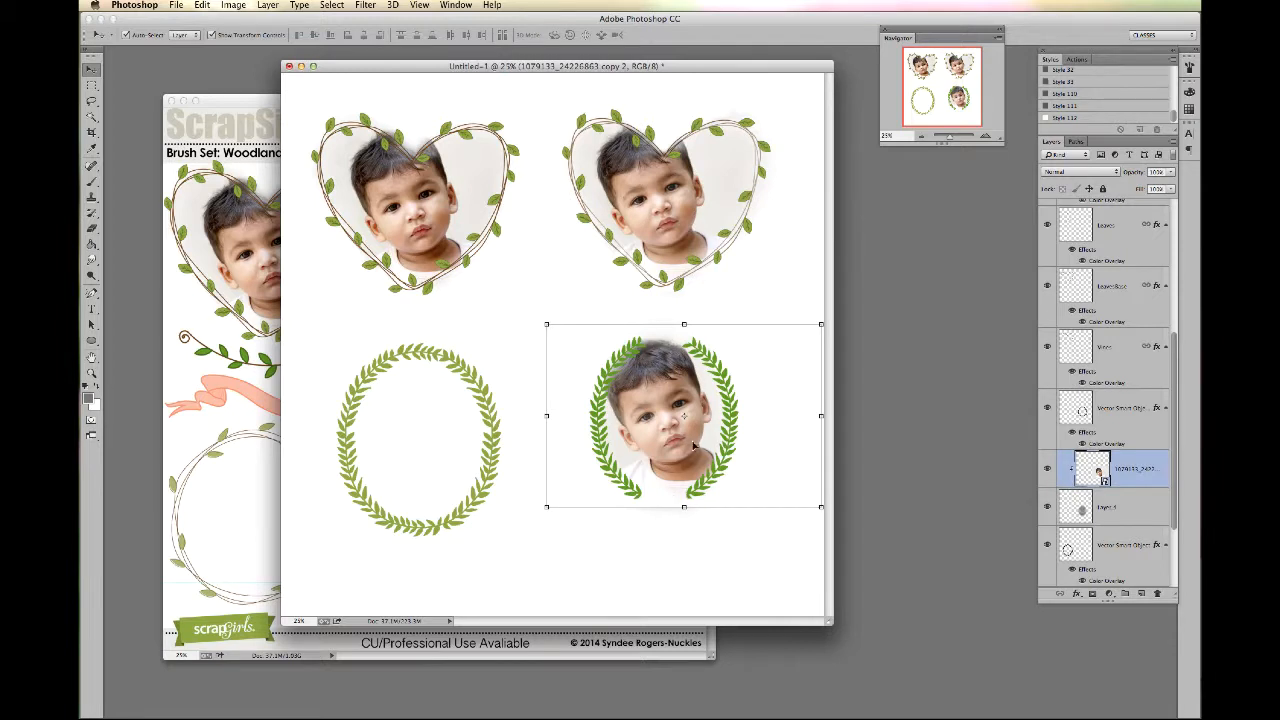
key("Return")
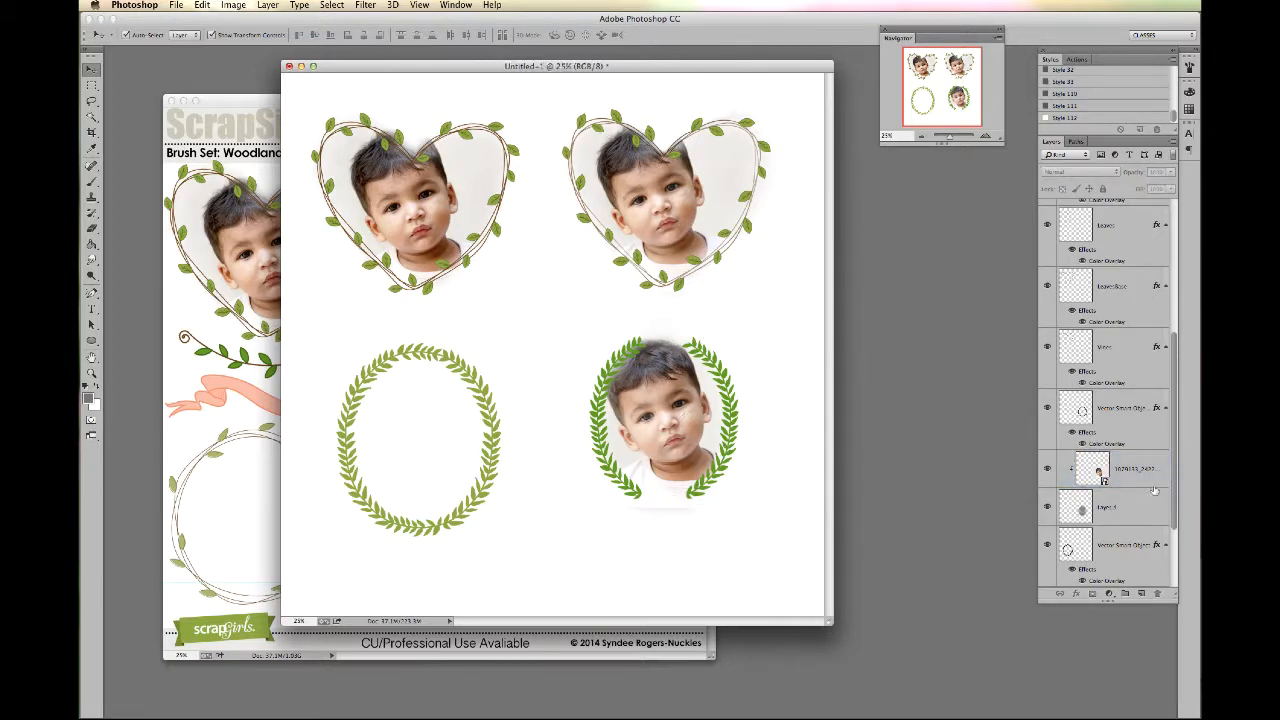
Nudge the open laurel wreath slightly up and to the left around its clipped photo
left_click_drag(1176, 500, 1178, 566)
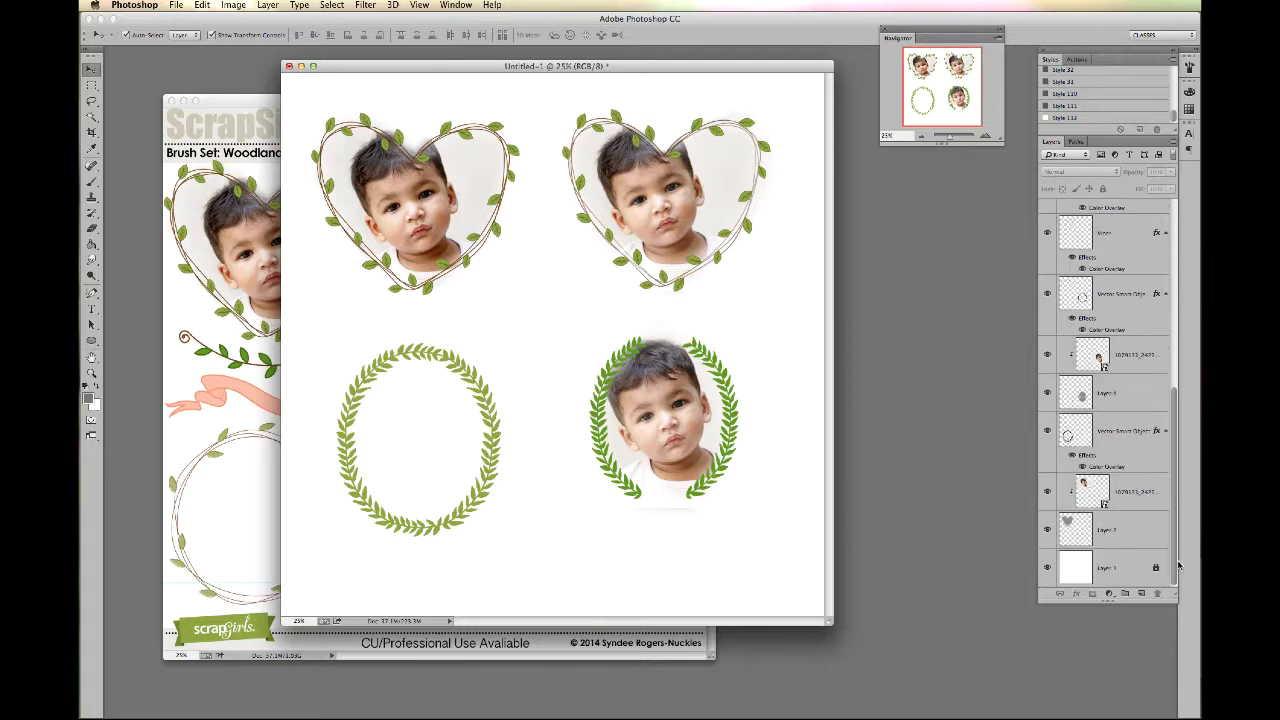
left_click(1130, 567)
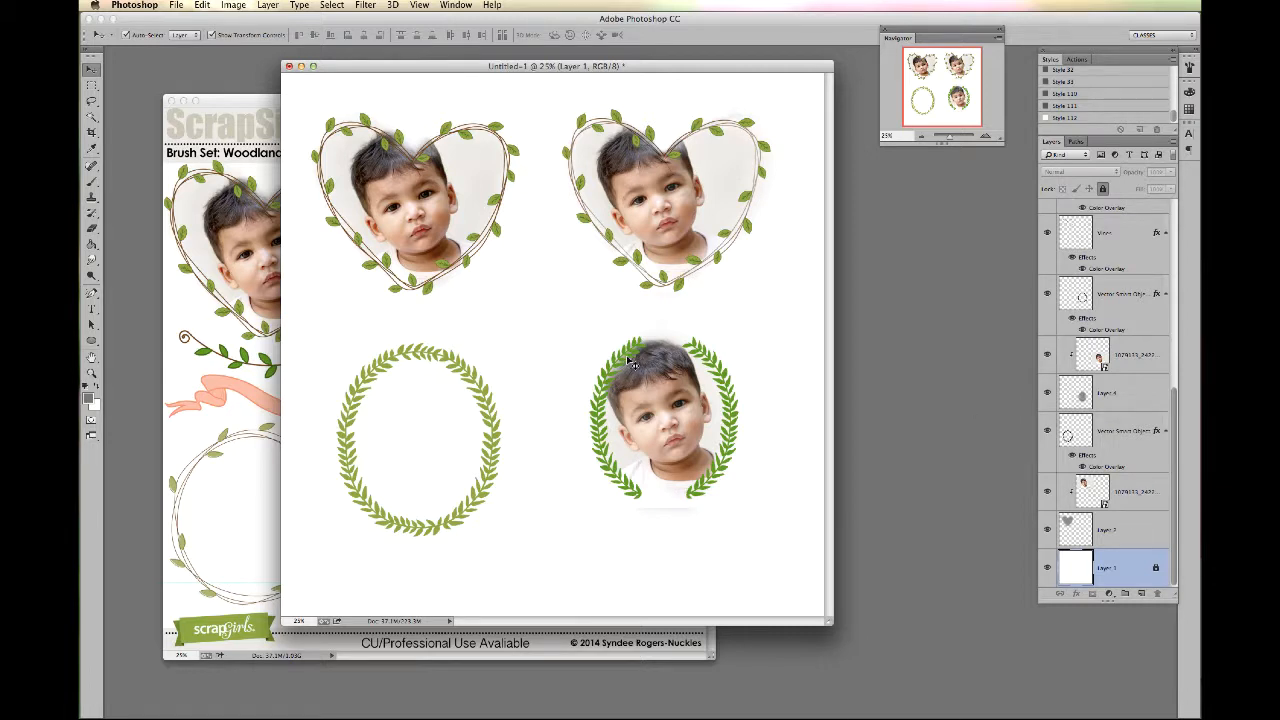
left_click_drag(631, 362, 633, 351)
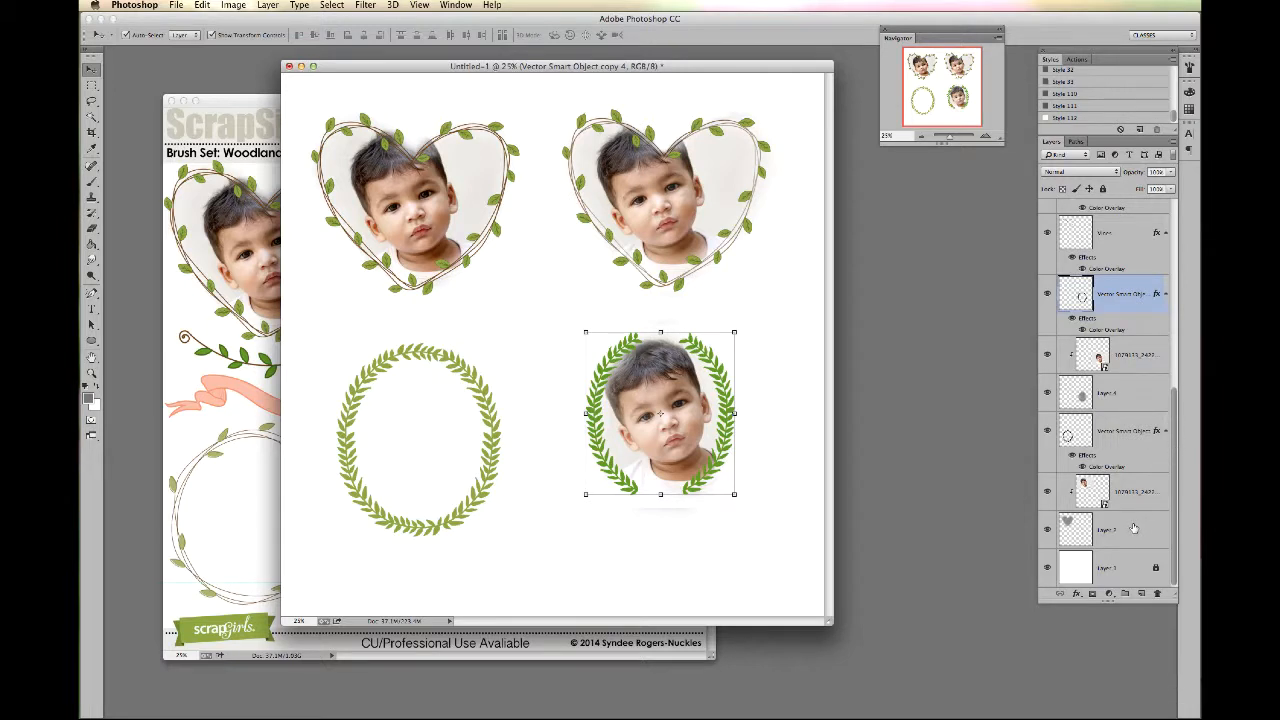
Add a new layer just above the white background layer and choose the SNU_BrushSet_SpatterMe-2 brush, reduced to about the closed oval wreath's size
left_click(1130, 564)
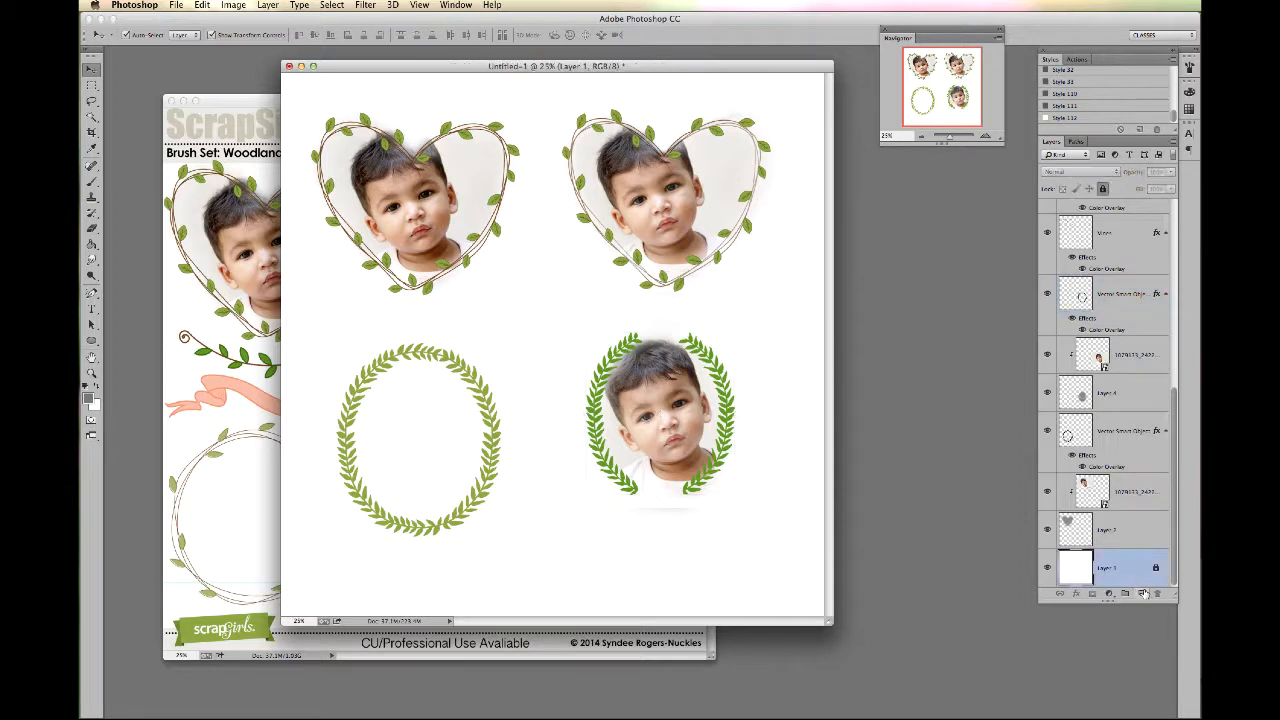
left_click(91, 184)
left_click(143, 36)
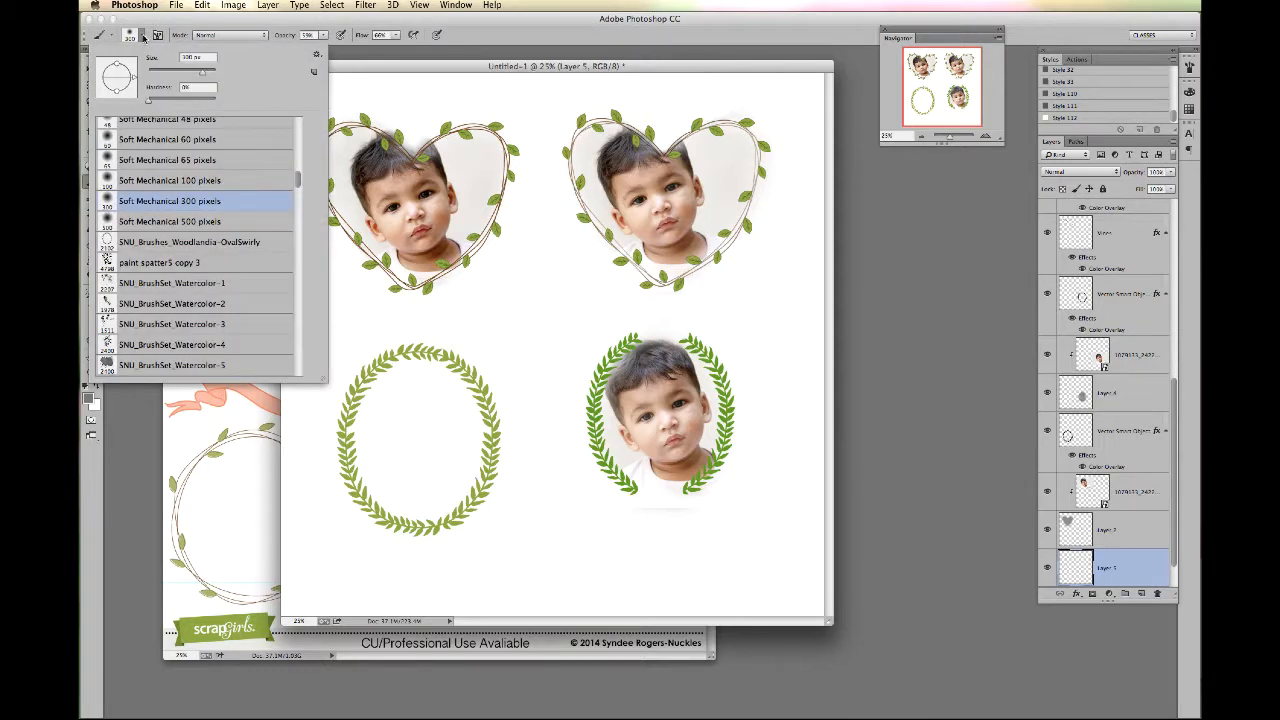
left_click_drag(297, 180, 304, 376)
left_click(165, 262)
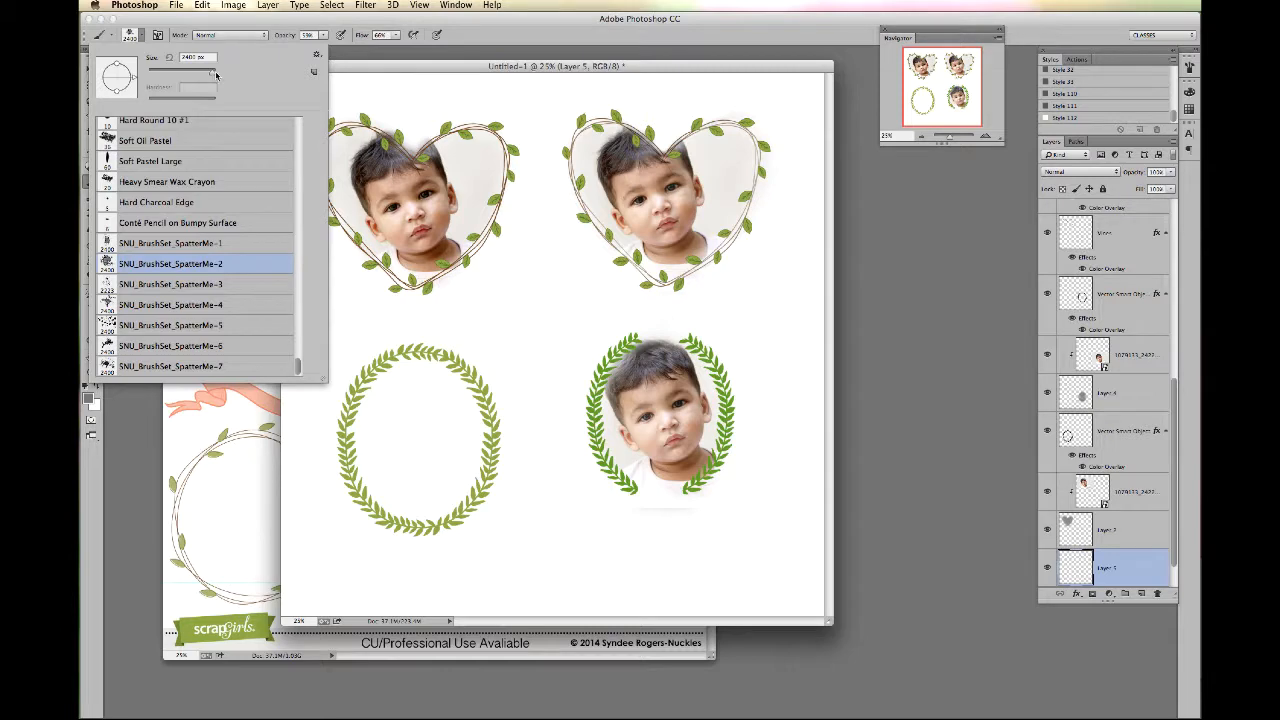
left_click(211, 75)
left_click_drag(372, 60, 376, 57)
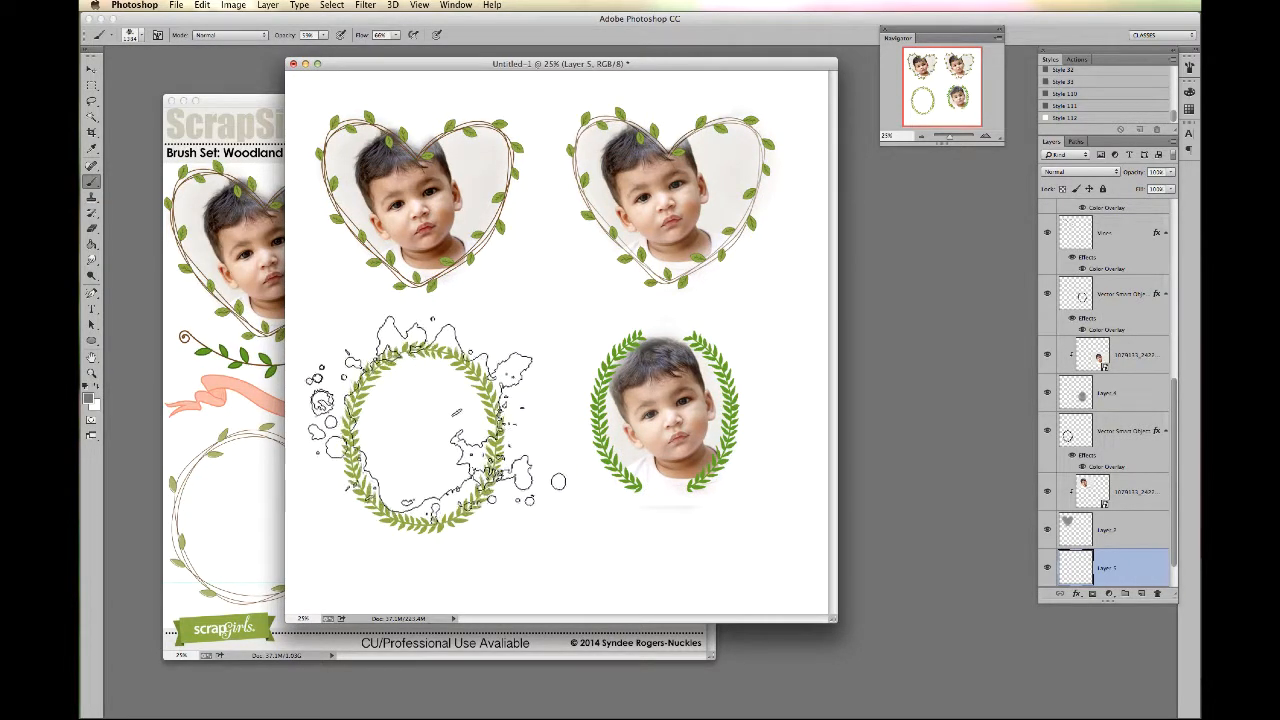
Move the empty new layer up to just above the first heart's photo layer
mouse_move(1177, 519)
left_mouse_down()
mouse_move(1175, 543)
mouse_move(1130, 482)
mouse_move(1123, 424)
mouse_move(1123, 438)
left_mouse_up()
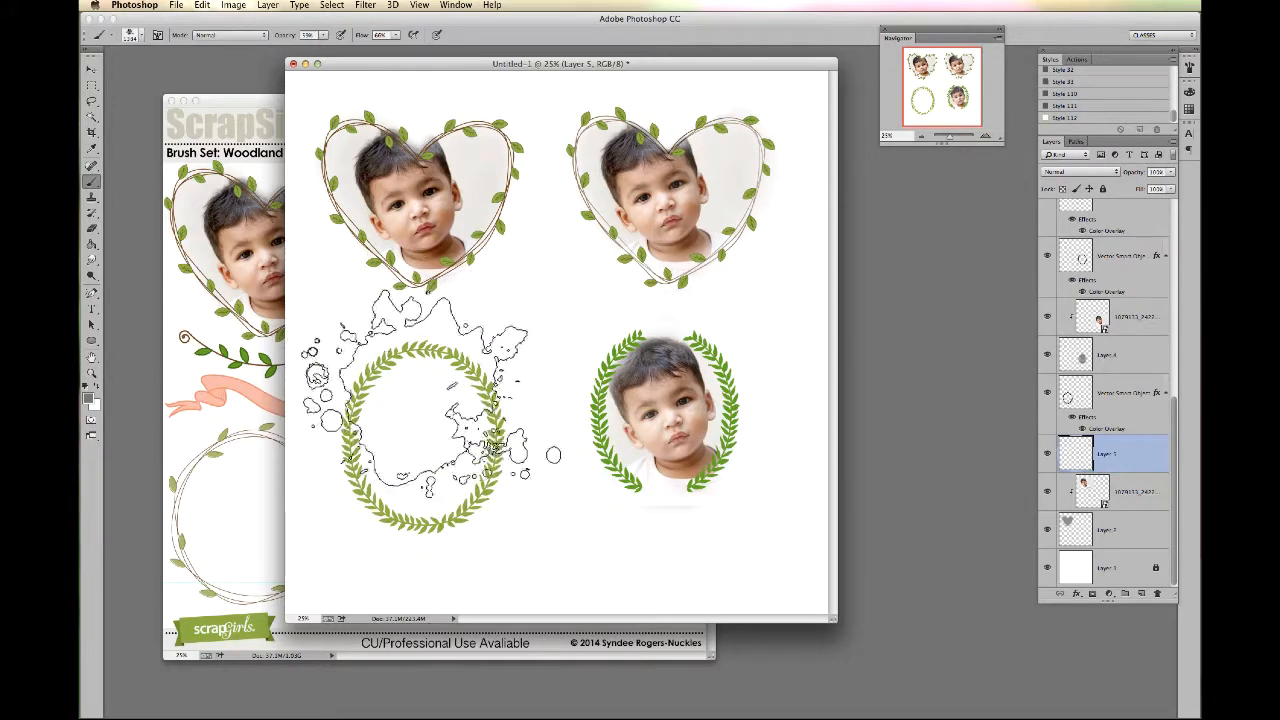
left_click(437, 430)
key("super+z")
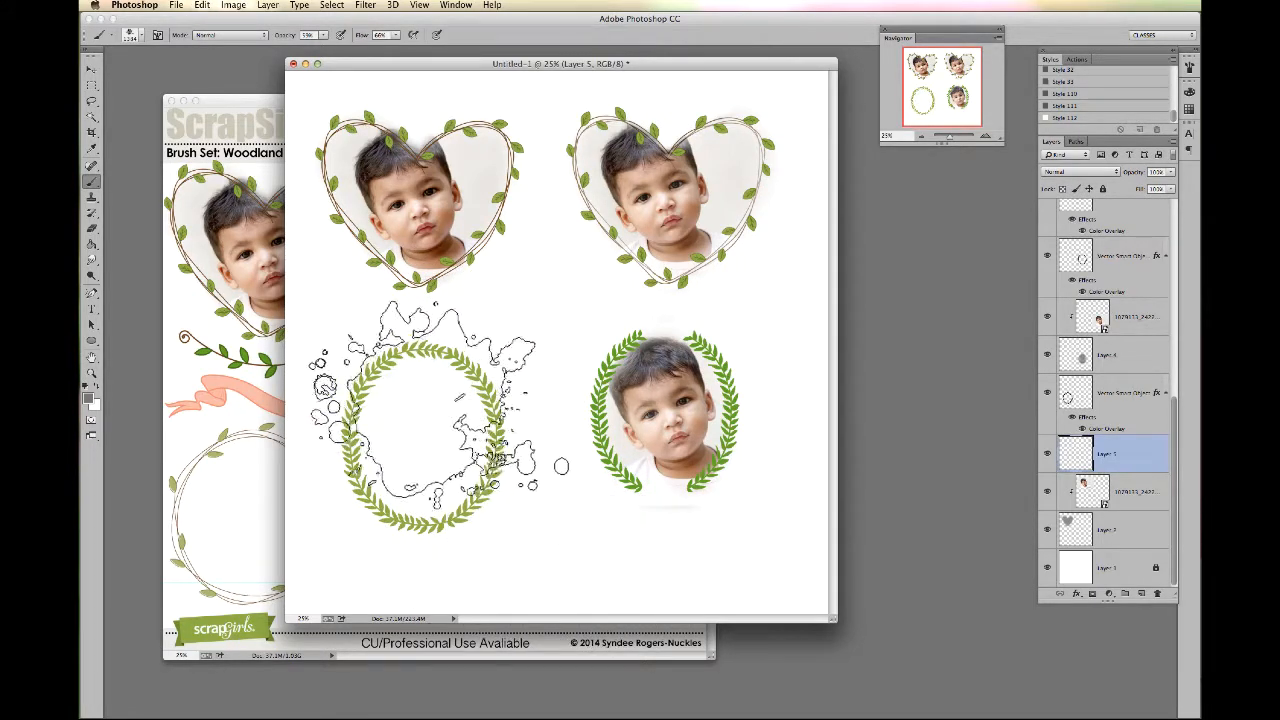
left_click(437, 420)
left_click(460, 452)
left_click(410, 470)
key("super+z")
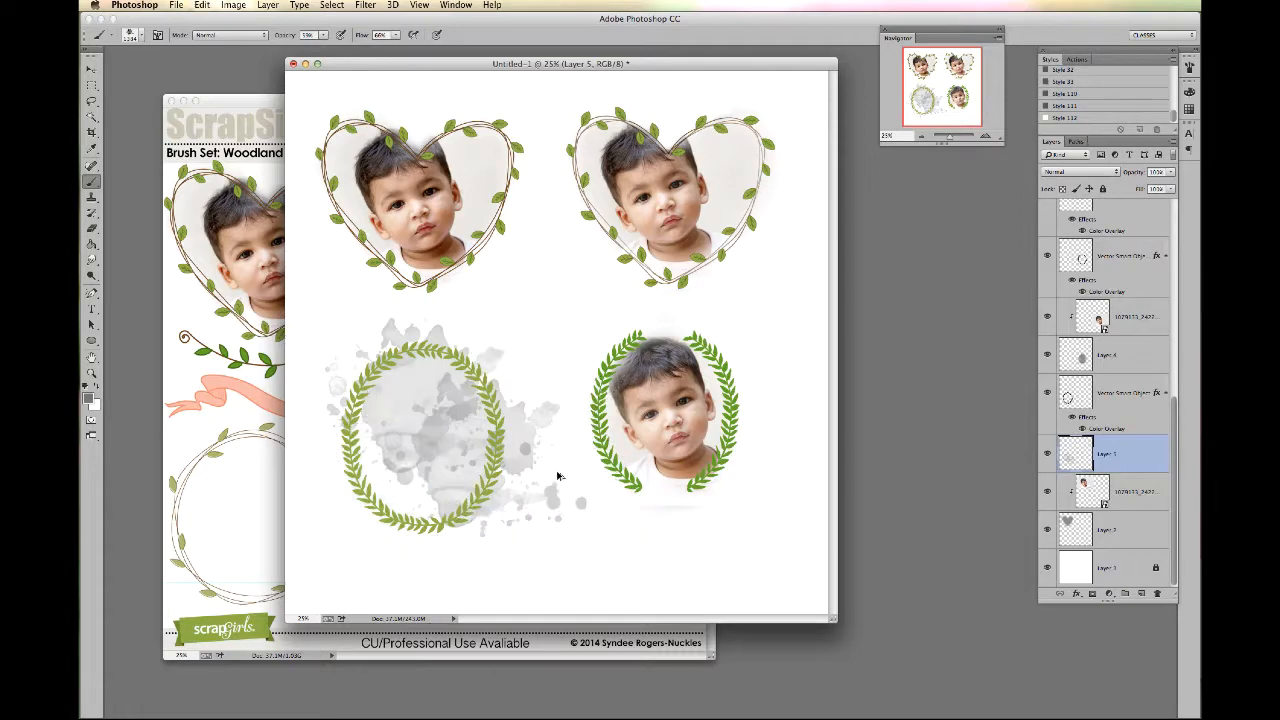
key("super+alt+z")
key("super+alt+z")
Enlarge the spatter brush to 1500 px and stamp it once in grey over the closed oval wreath
key("bracketright")
key("bracketright")
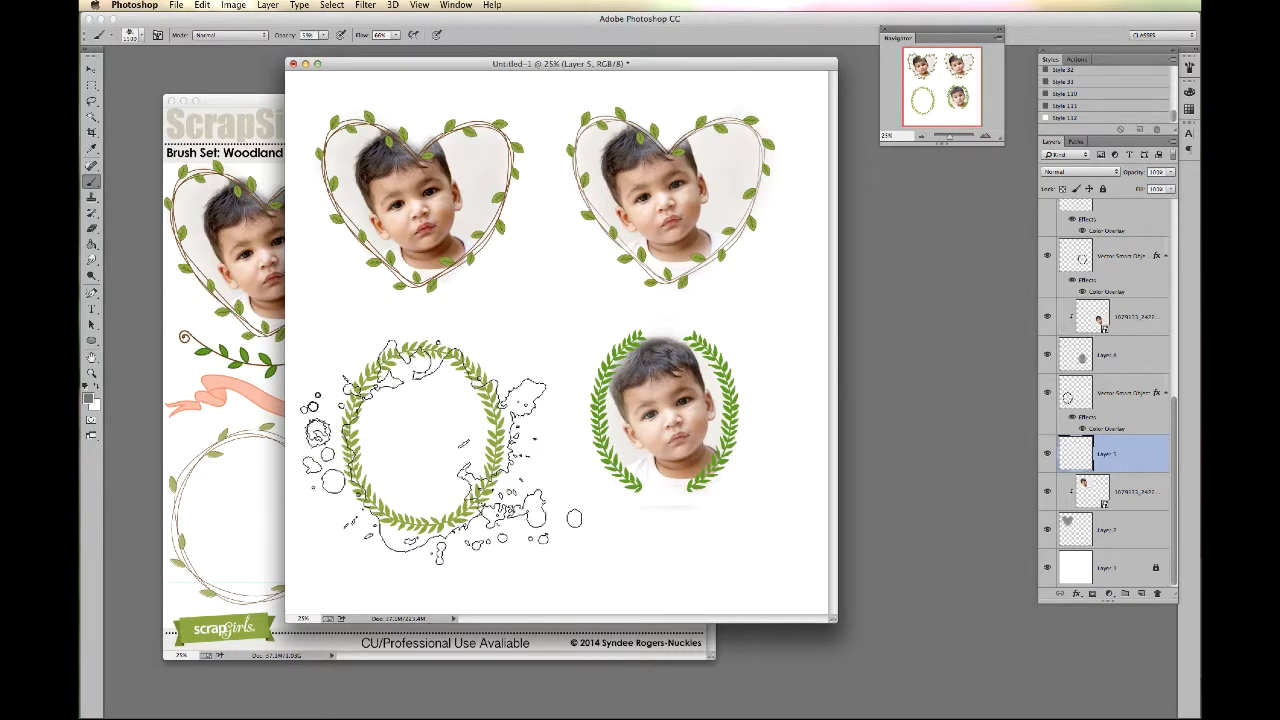
left_click(440, 445)
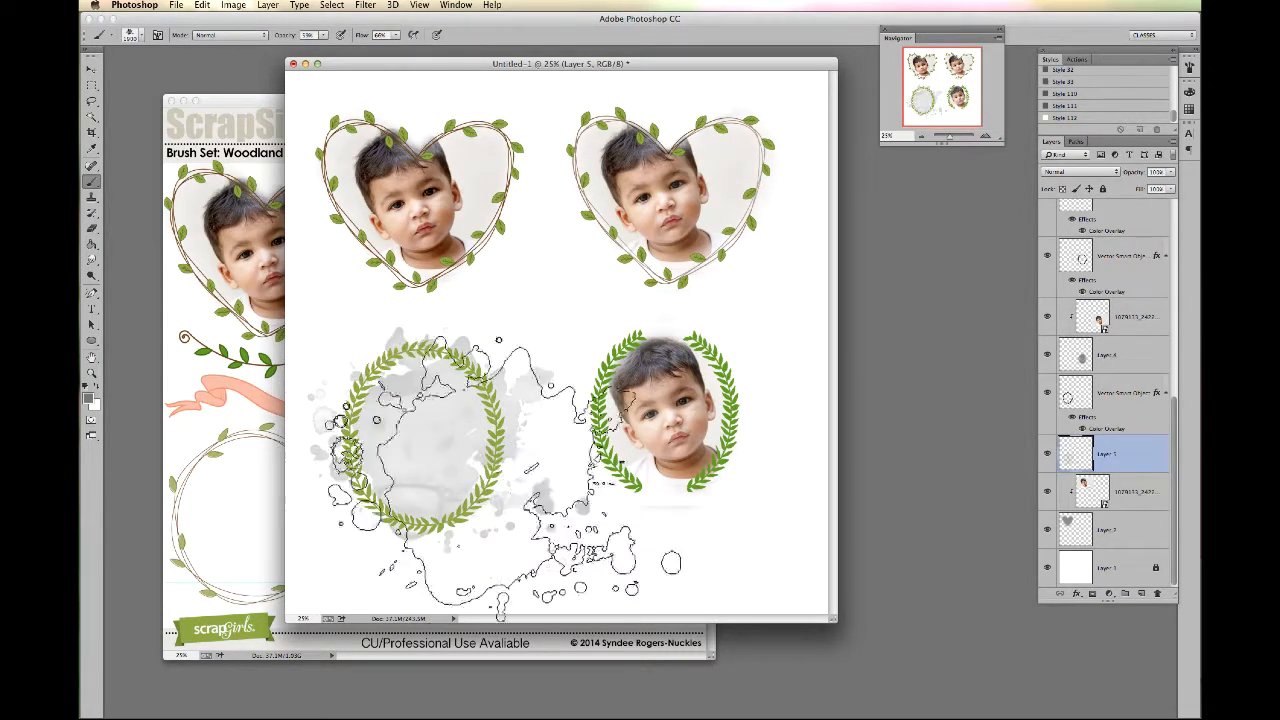
Duplicate the grey spatter layer to strengthen it and merge the two spatter layers into one
key("super+j")
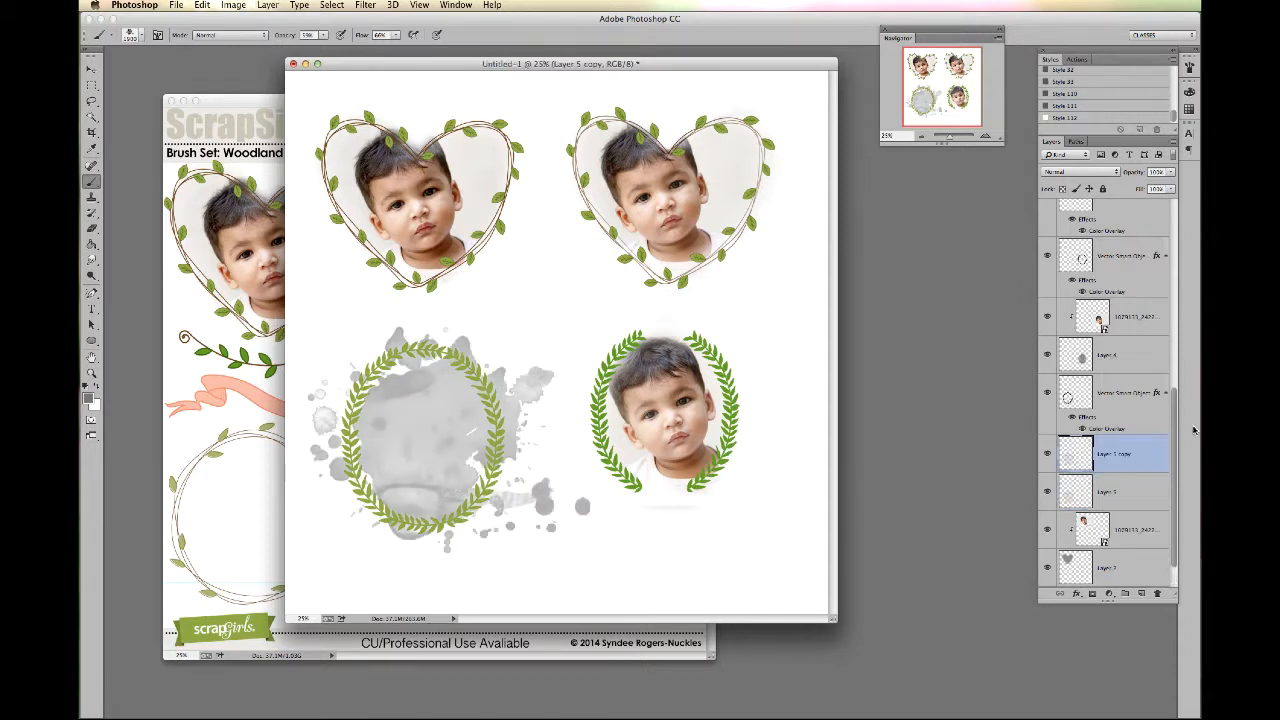
left_click(1125, 497, "shift")
right_click(1120, 499)
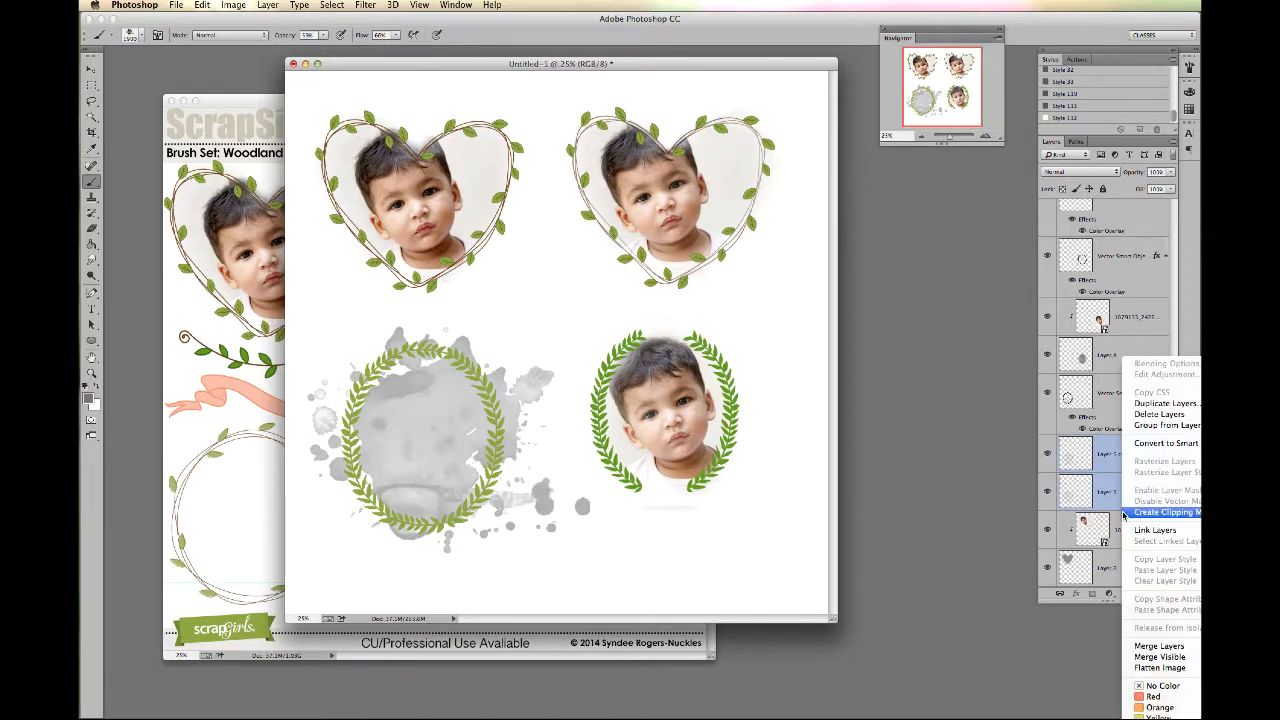
left_click(1174, 645)
Duplicate the open wreath's photo over the closed wreath, place the copy's layer above the merged spatter layer and clip it to the spatter
key("v")
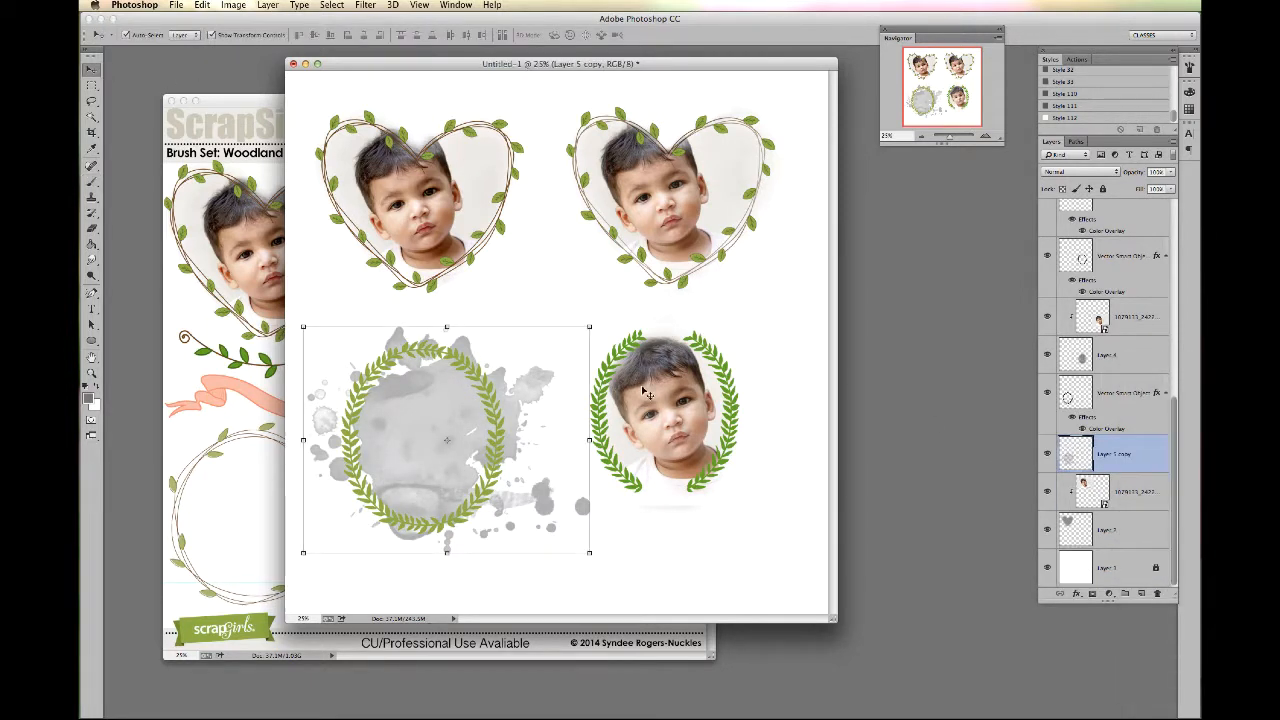
left_click_drag(670, 400, 425, 420)
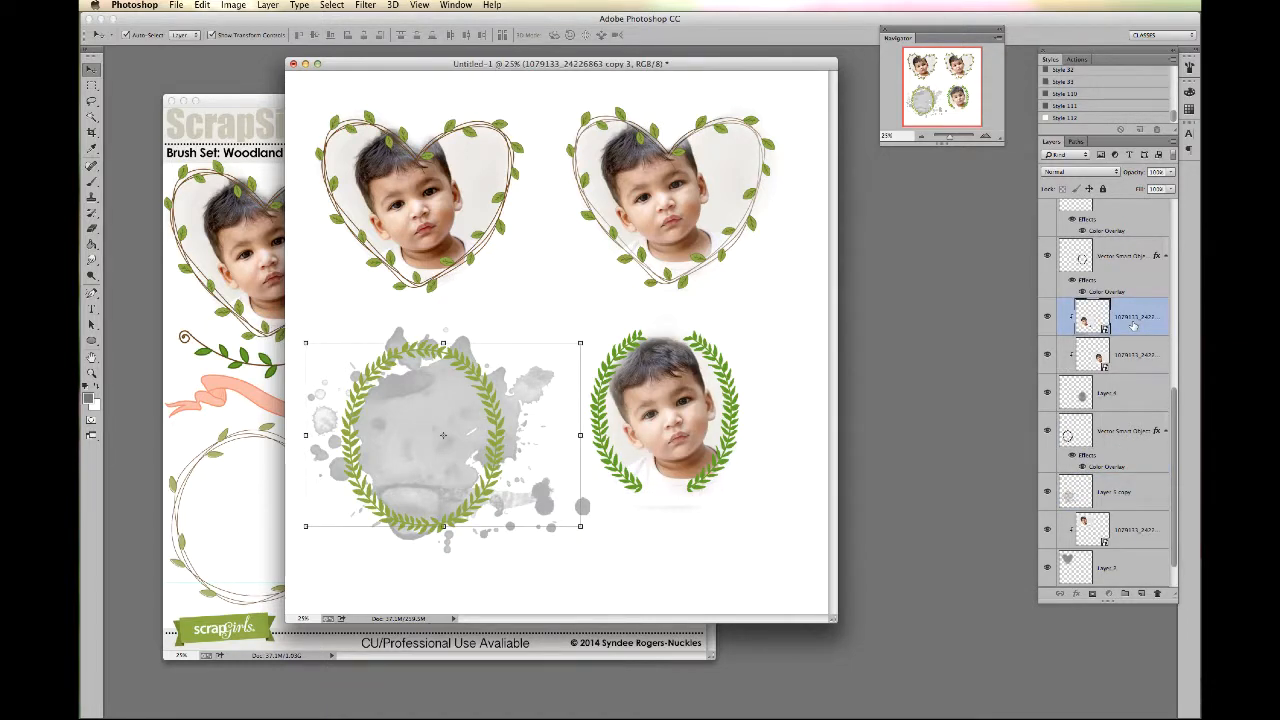
left_click_drag(1134, 325, 1118, 466)
left_click(1115, 476, "alt")
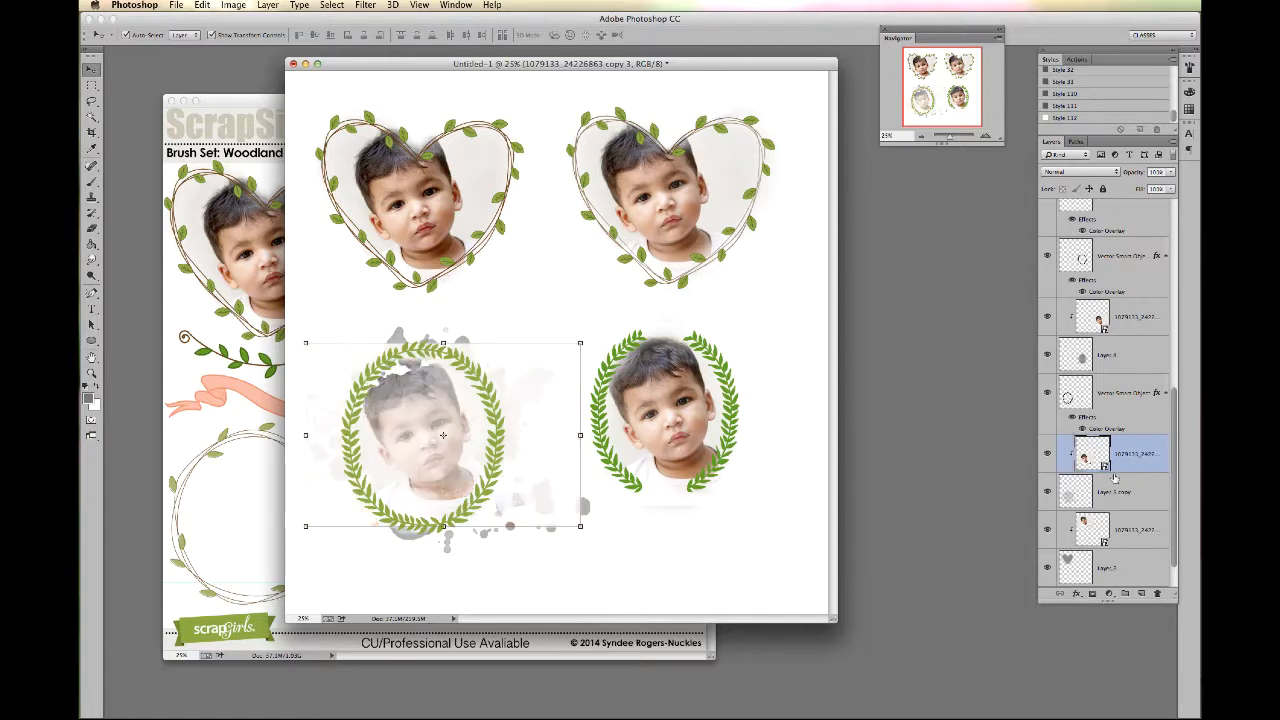
Enlarge the clipped photo at opposite corners to cover the whole spatter, then reposition it within the closed wreath
left_click_drag(588, 383, 557, 380)
left_click(514, 574)
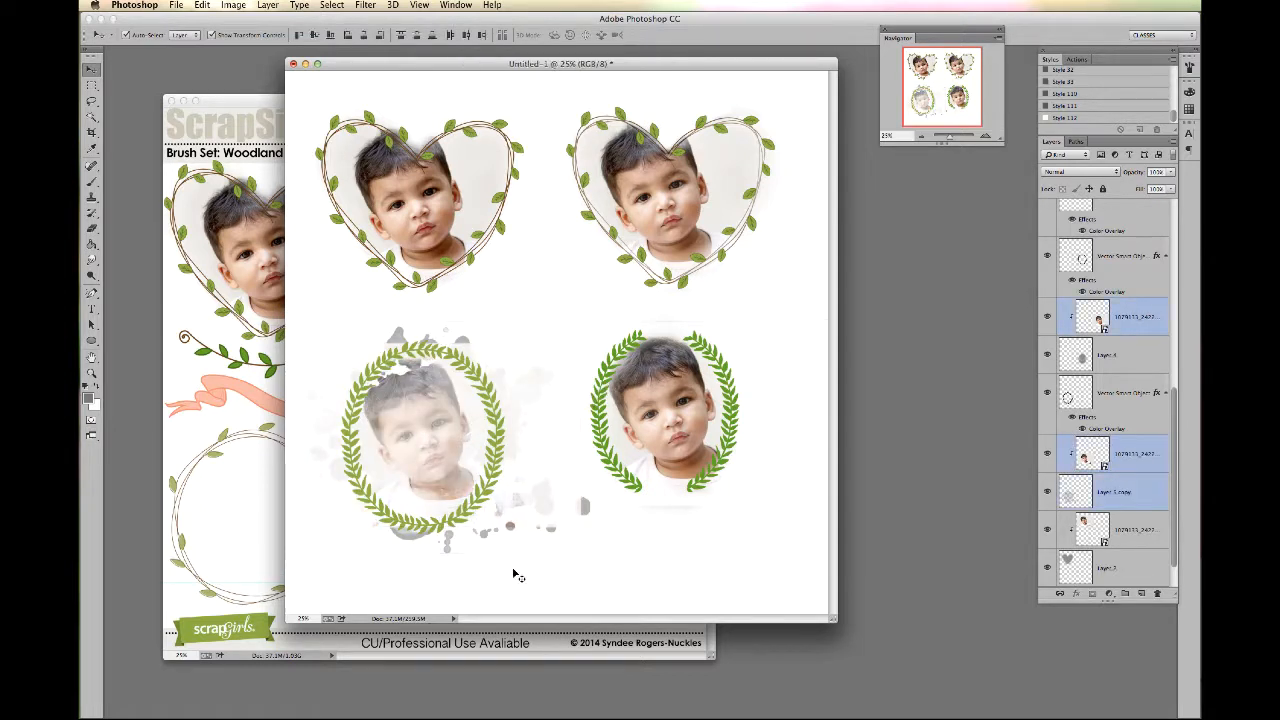
left_click(451, 463)
left_click_drag(579, 528, 615, 549)
left_click_drag(307, 343, 285, 323)
left_click(507, 35)
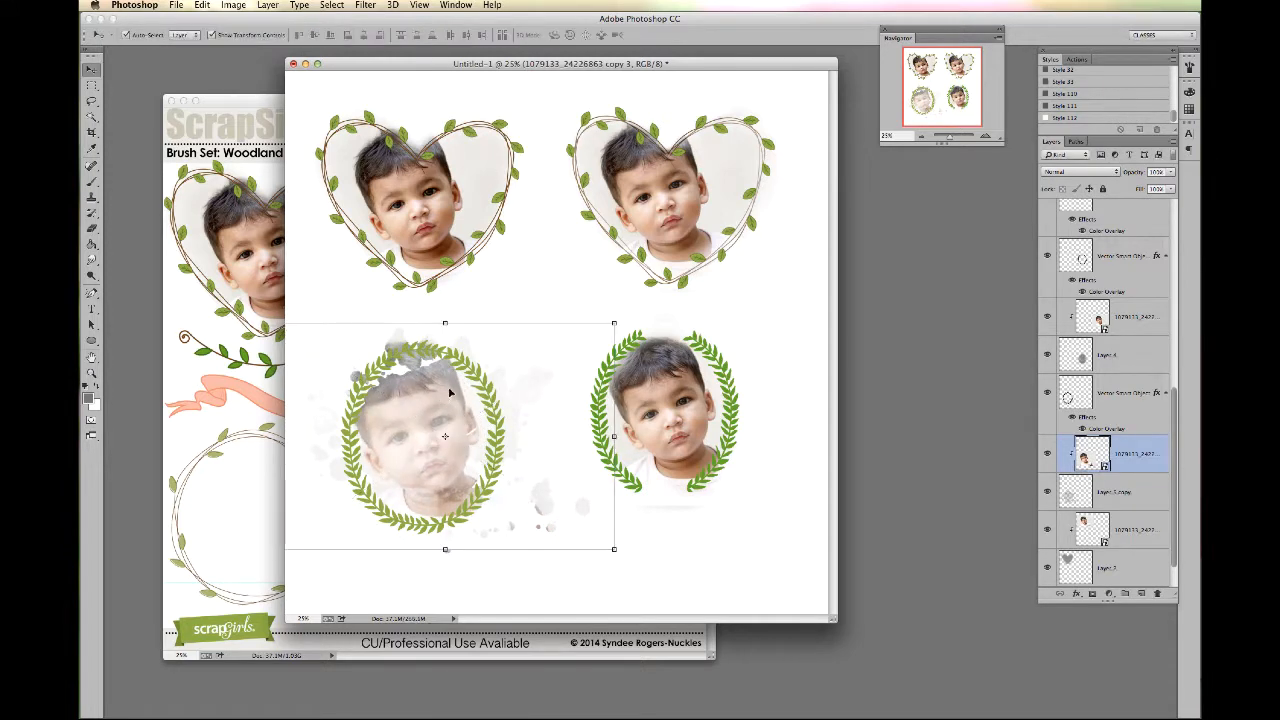
left_click_drag(450, 393, 448, 398)
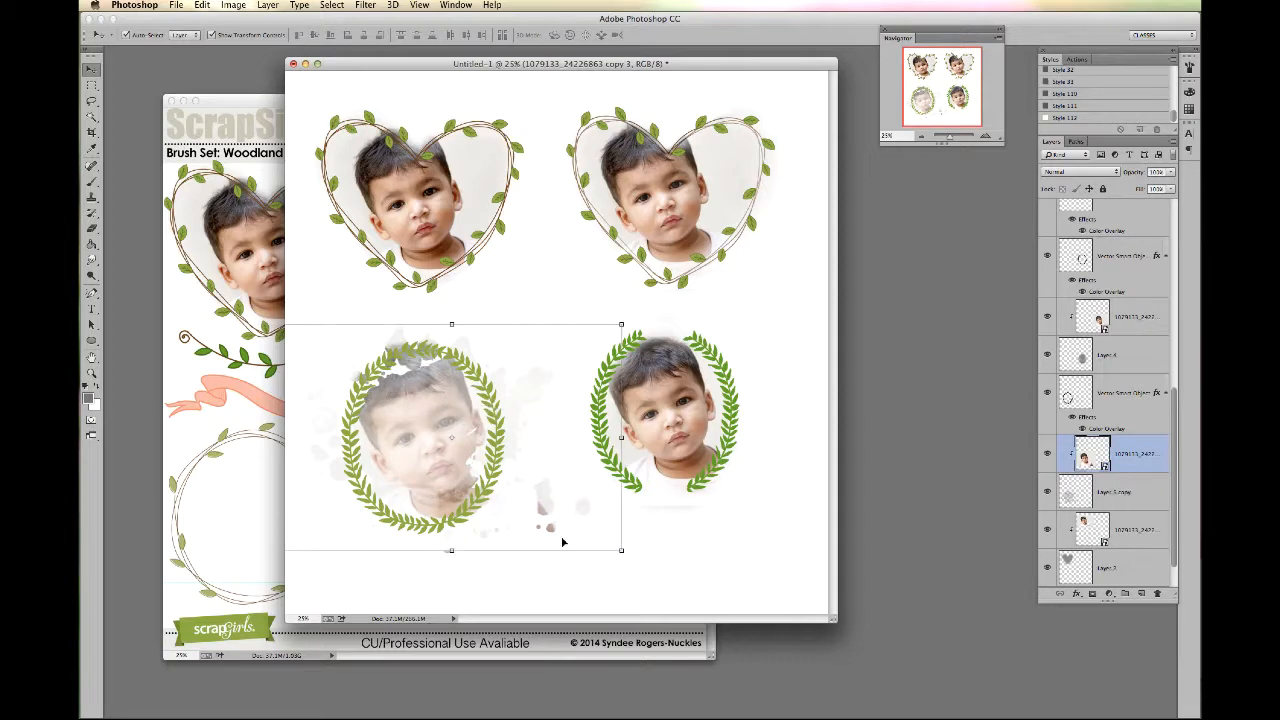
Erase the stray spatter spots below and to the lower right of the closed wreath on the spatter mask layer
left_click(1093, 500)
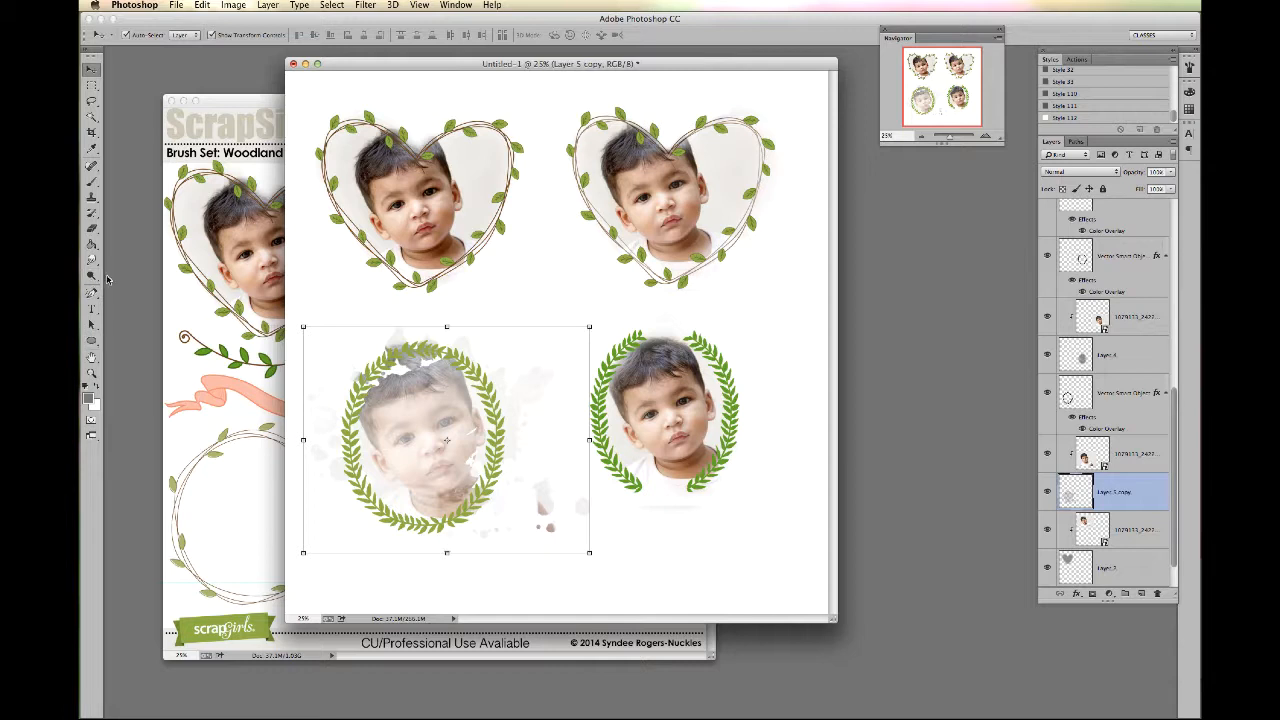
left_click(91, 228)
left_click(130, 229)
mouse_move(536, 499)
left_mouse_down()
mouse_move(562, 480)
mouse_move(531, 523)
mouse_move(603, 509)
mouse_move(483, 543)
mouse_move(514, 522)
mouse_move(434, 556)
left_mouse_up()
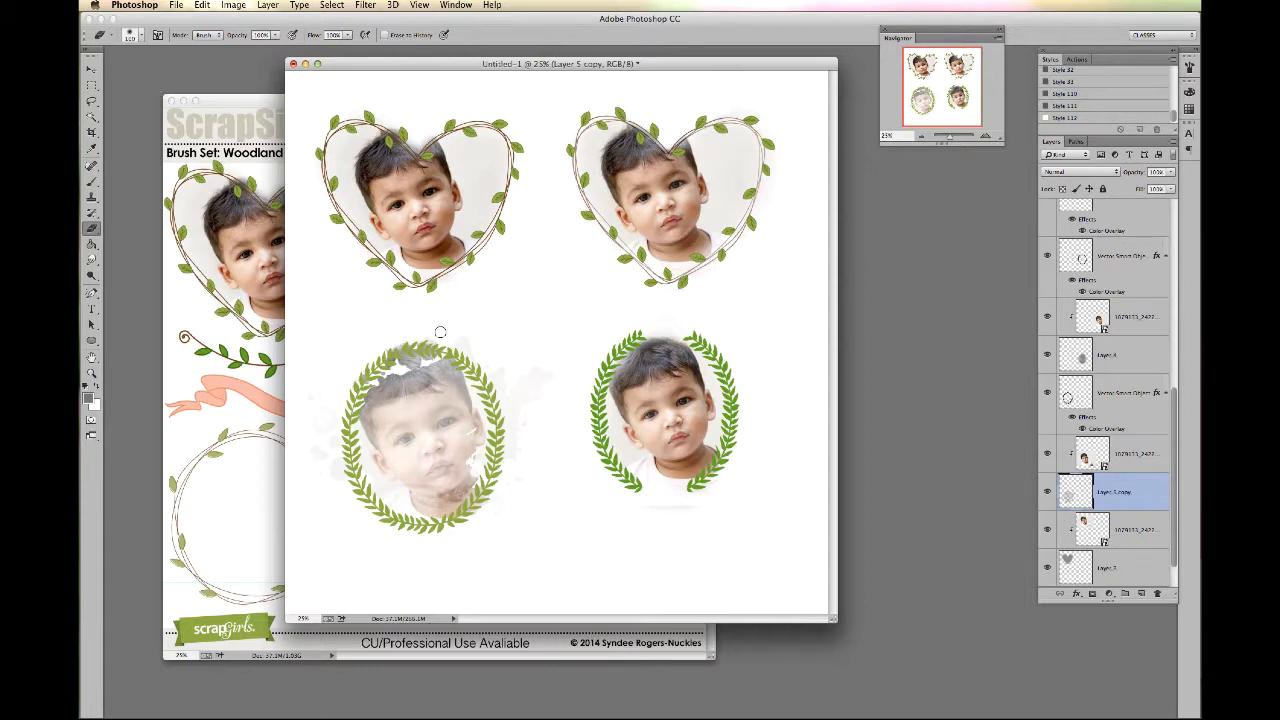
Fine-tune the photos' positions inside both laurel wreaths and shift the open wreath slightly left around its photo
key("v")
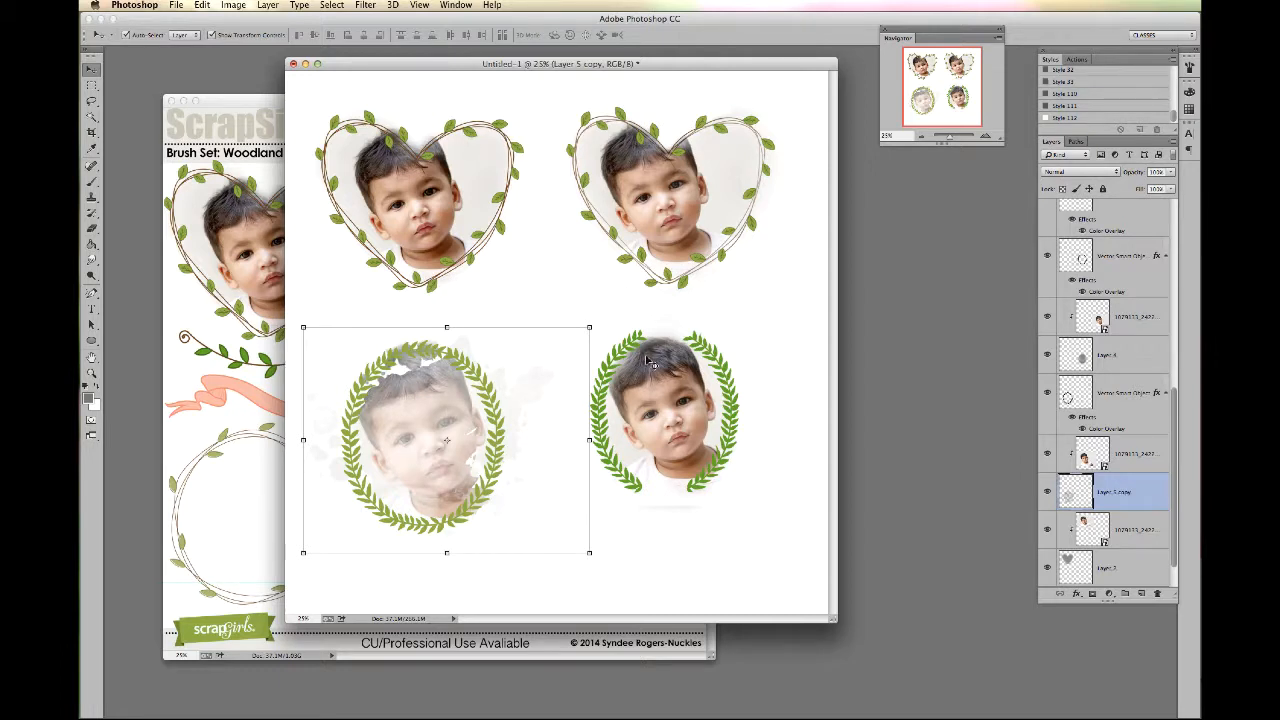
left_click_drag(433, 410, 441, 411)
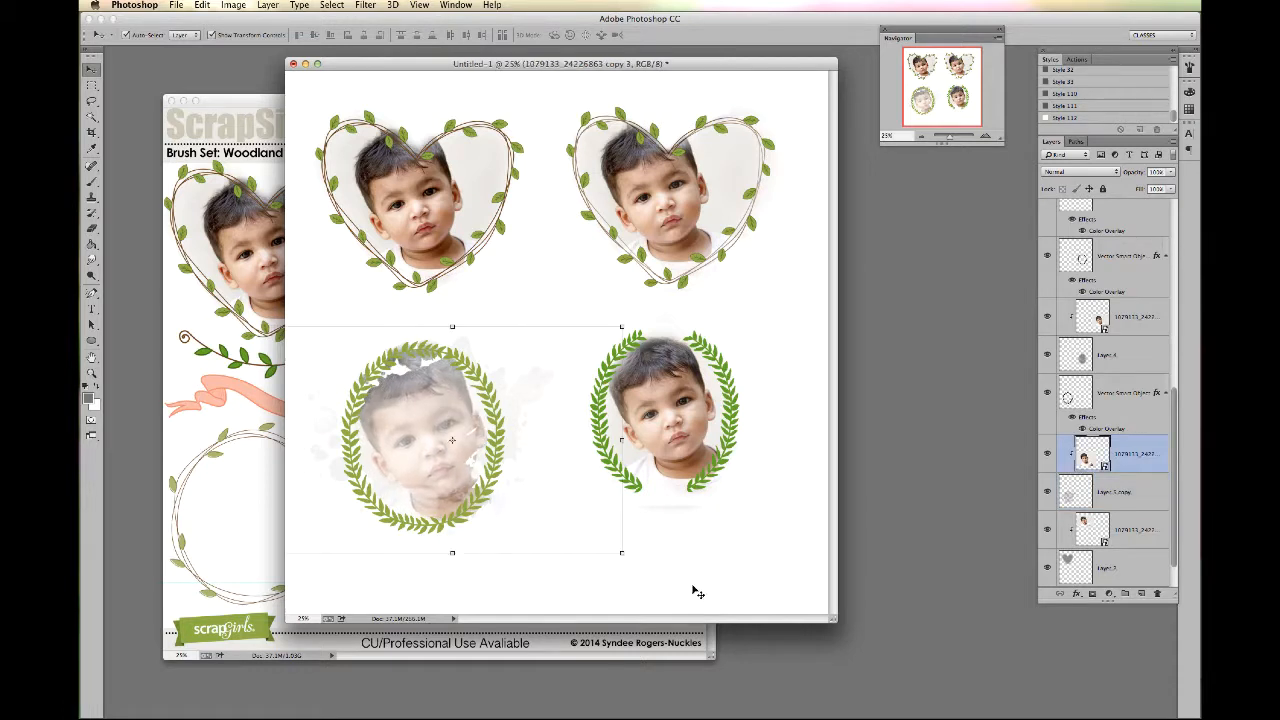
left_click(696, 389)
left_click(447, 417)
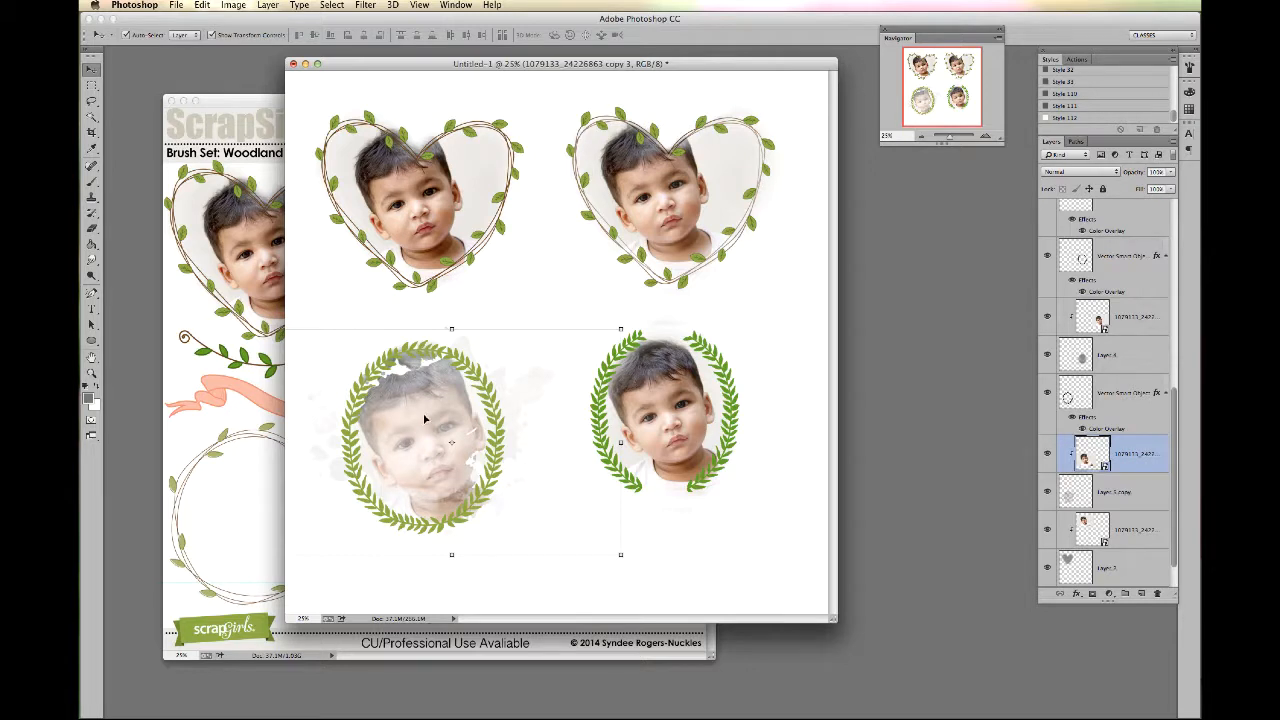
left_click(718, 358)
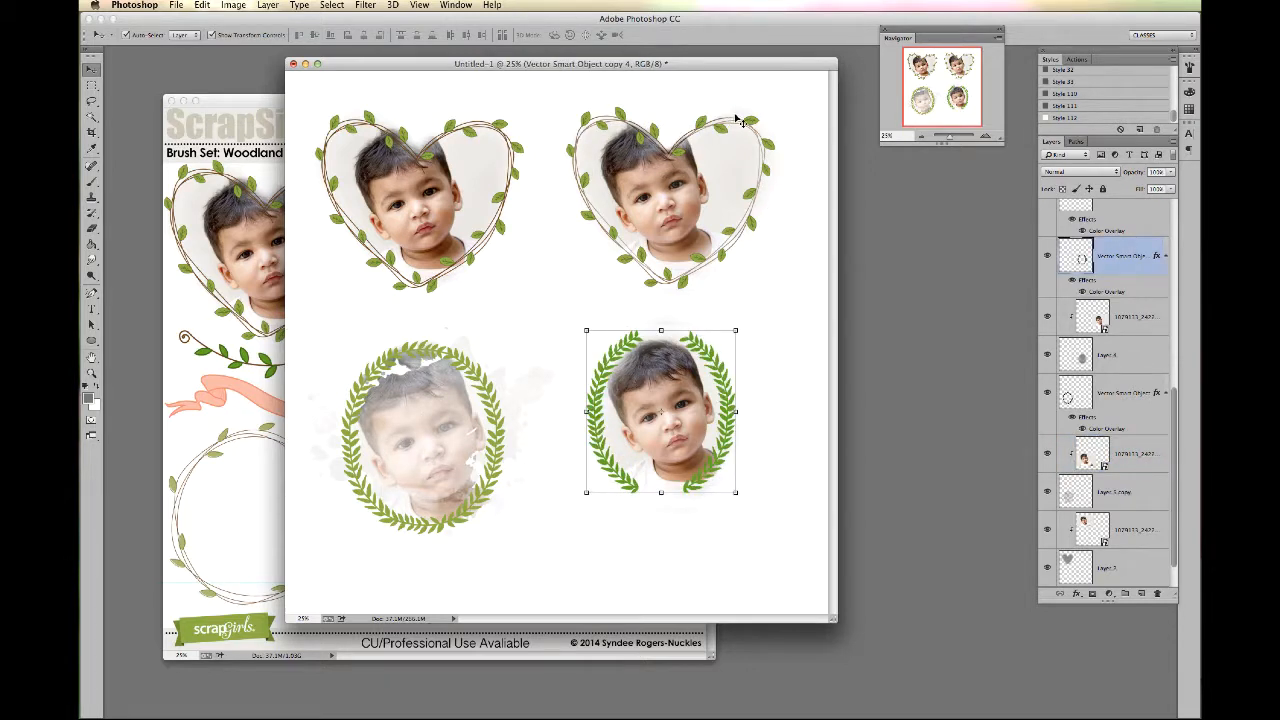